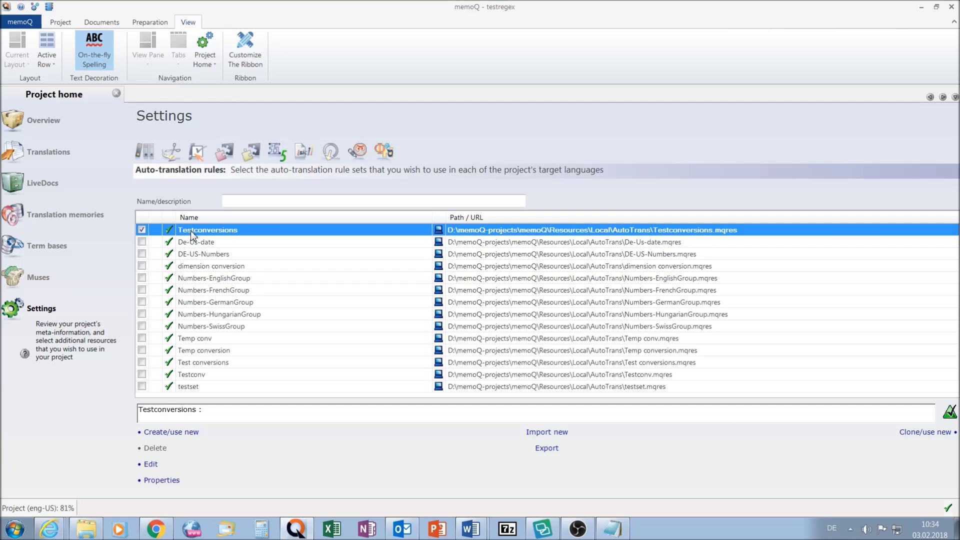
- Deactivate the Testconversions auto-translation rule set for the project and delete it
click(142, 229)
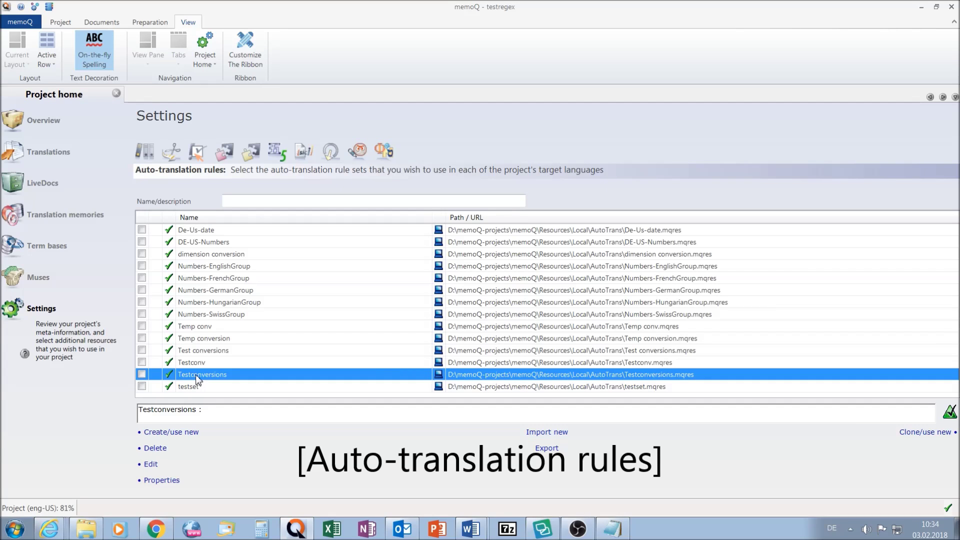
key(Up)
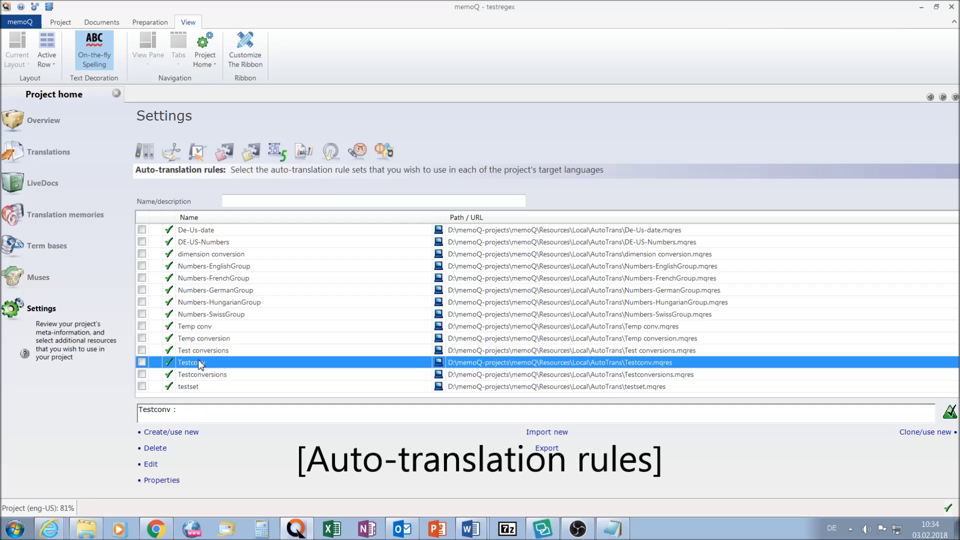
click(202, 376)
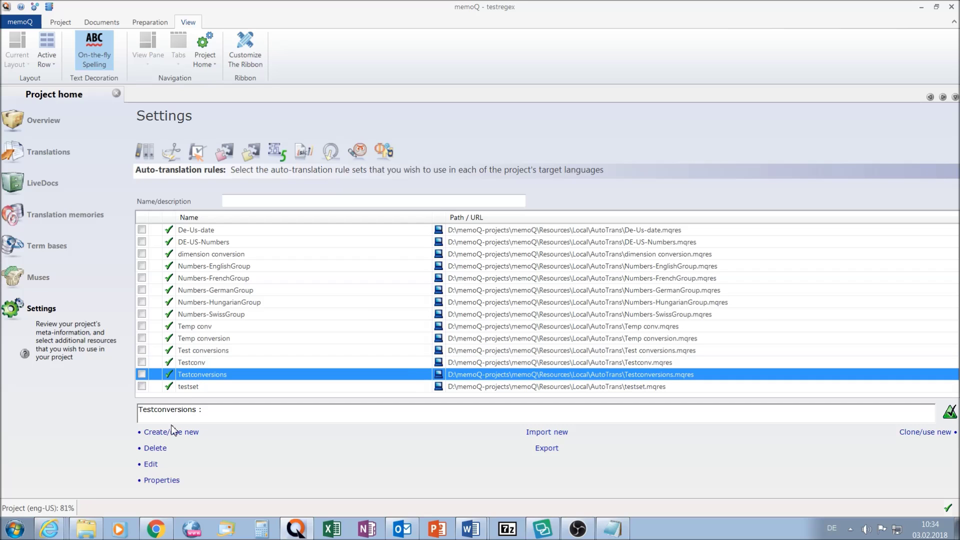
click(161, 450)
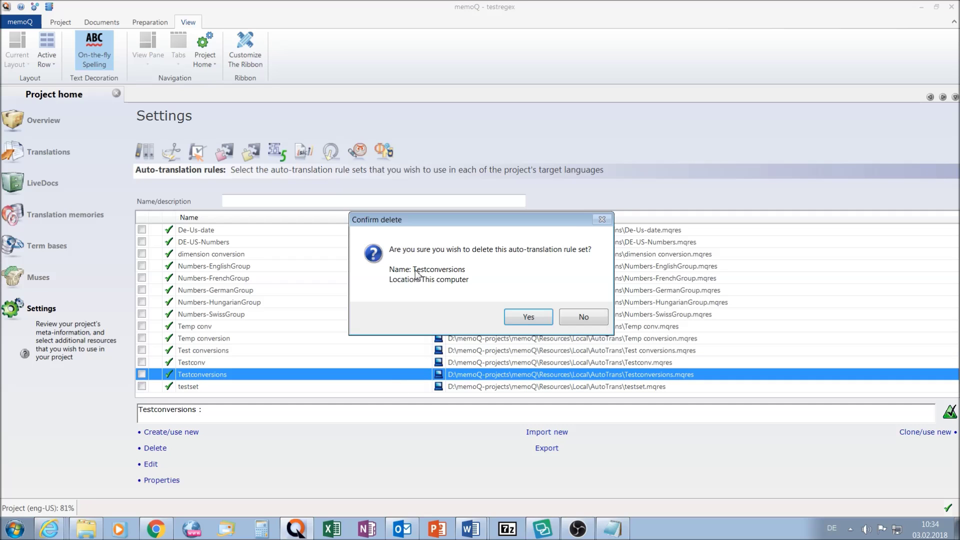
click(530, 318)
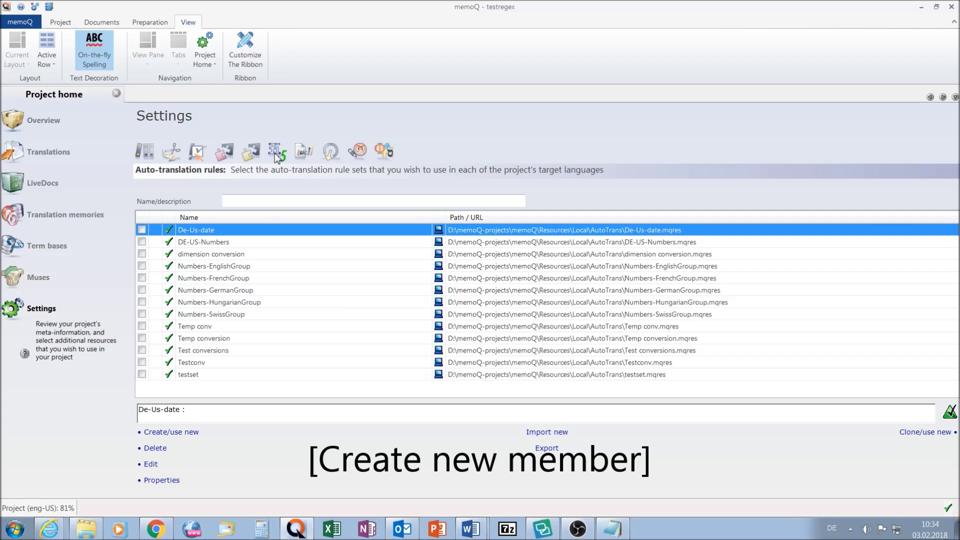
- Create a new auto-translation rule set named Testconversion
click(173, 433)
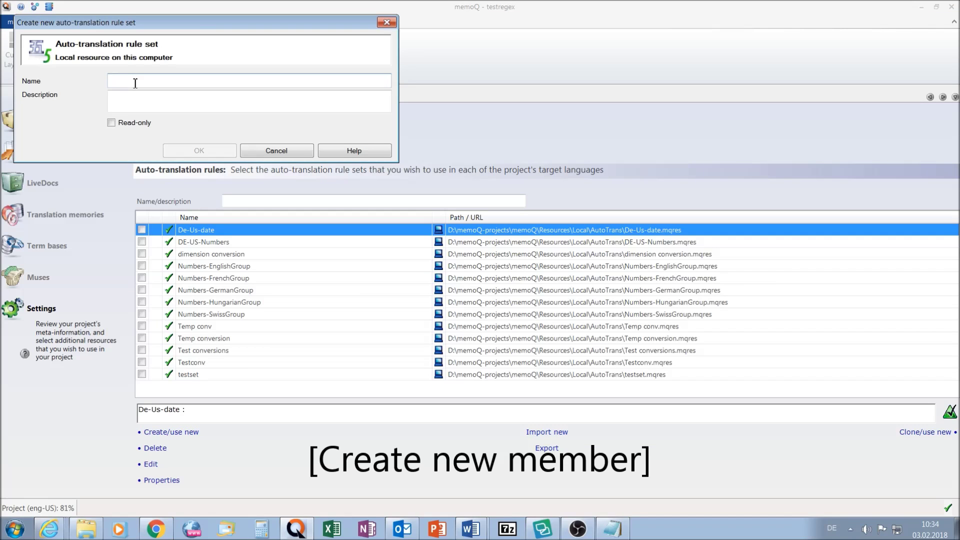
text(Test)
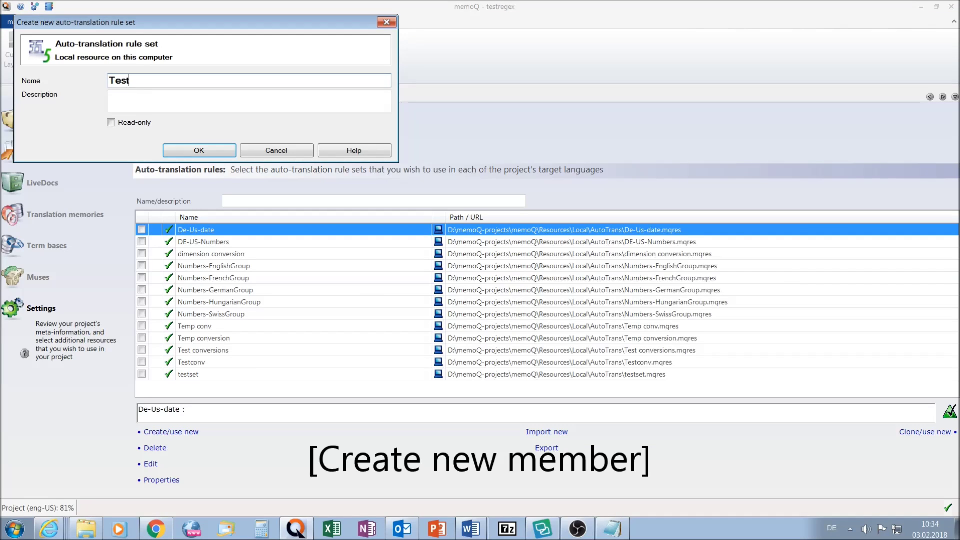
text(conver)
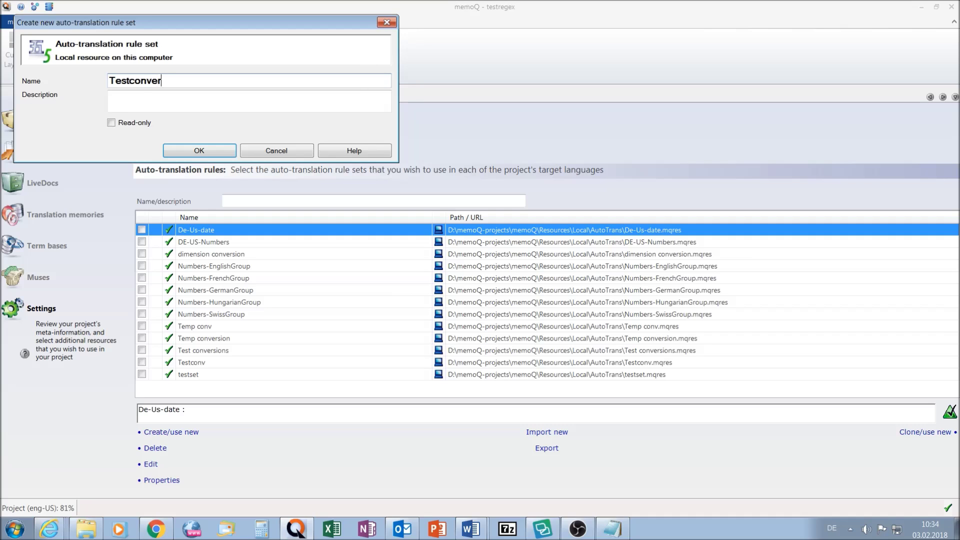
text(sion)
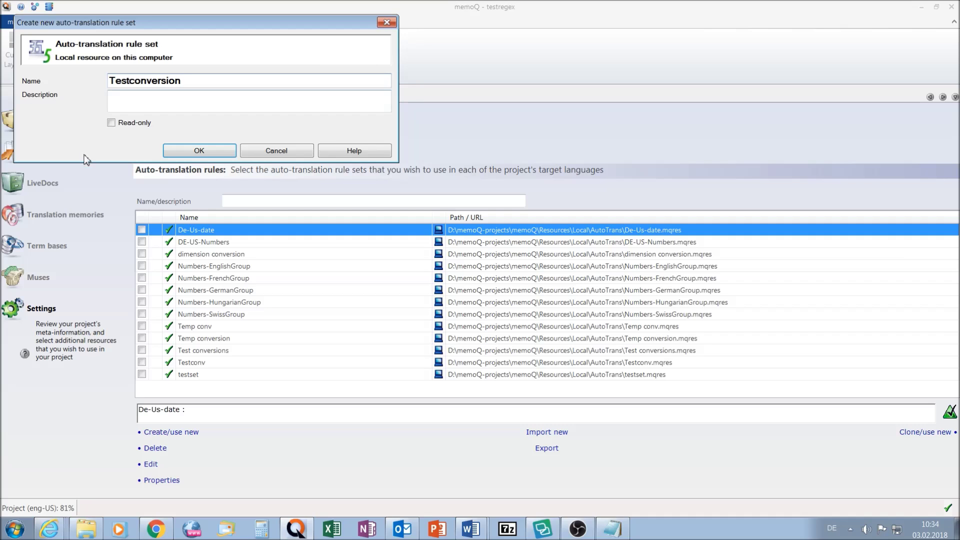
click(193, 155)
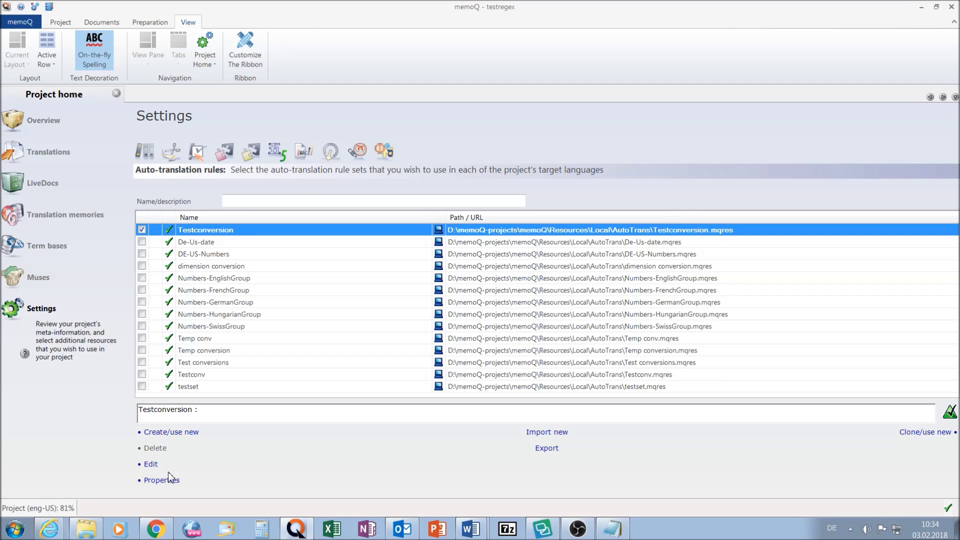
- Open the Testconversion rule set's conversion rules for editing and enter DEM as source unit and EUR as destination unit
click(151, 465)
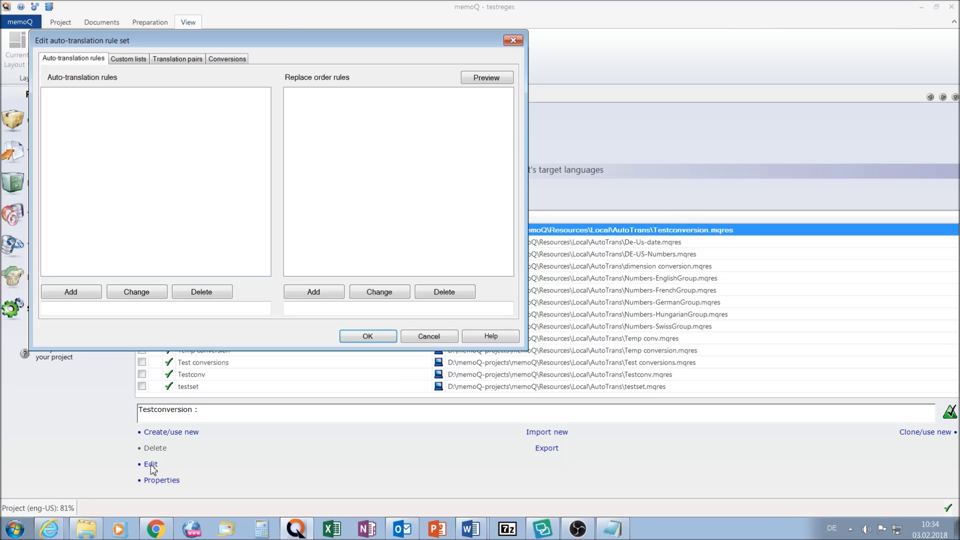
click(228, 58)
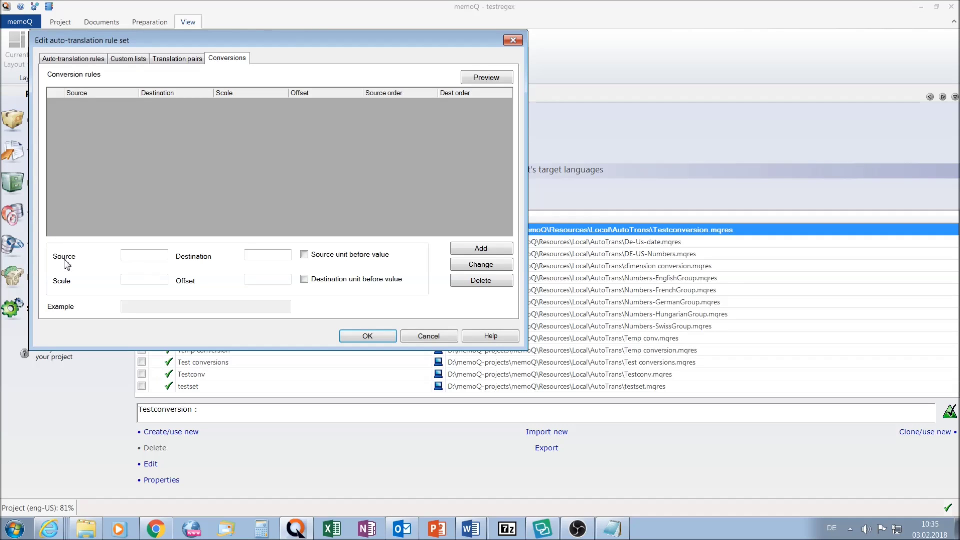
click(137, 256)
click(147, 254)
text(DEM)
click(272, 259)
text(EUR)
- Set the DEM to EUR conversion's scale to 0.511 and offset to 0, and add it as a rule
click(139, 279)
text(0)
text(.5)
text(22)
key(BackSpace)
key(BackSpace)
text(^^)
text(0.511)
click(471, 250)
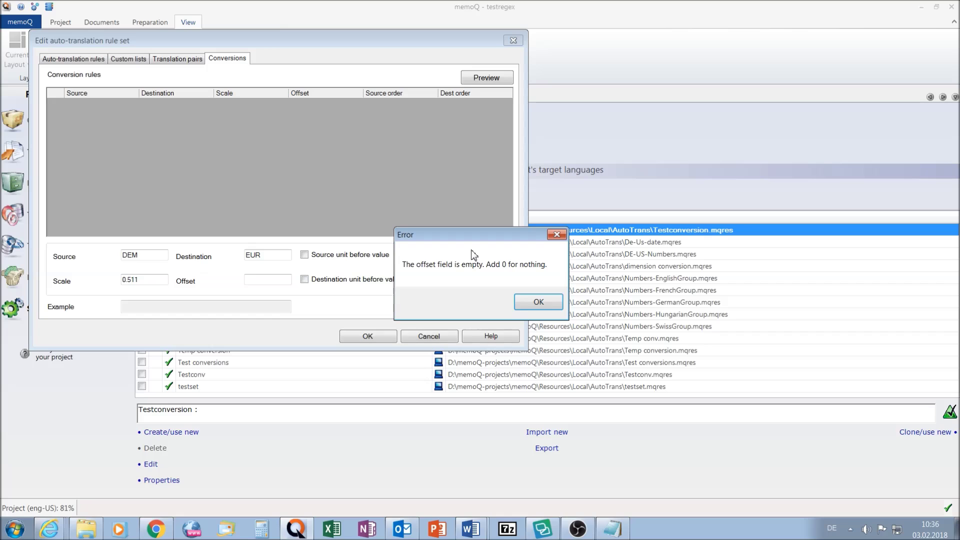
click(529, 304)
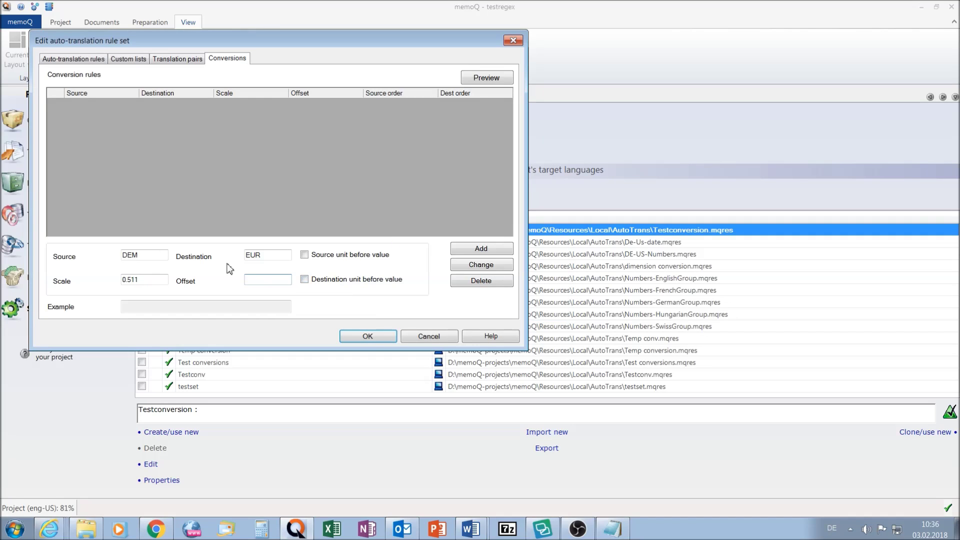
text(0)
click(499, 251)
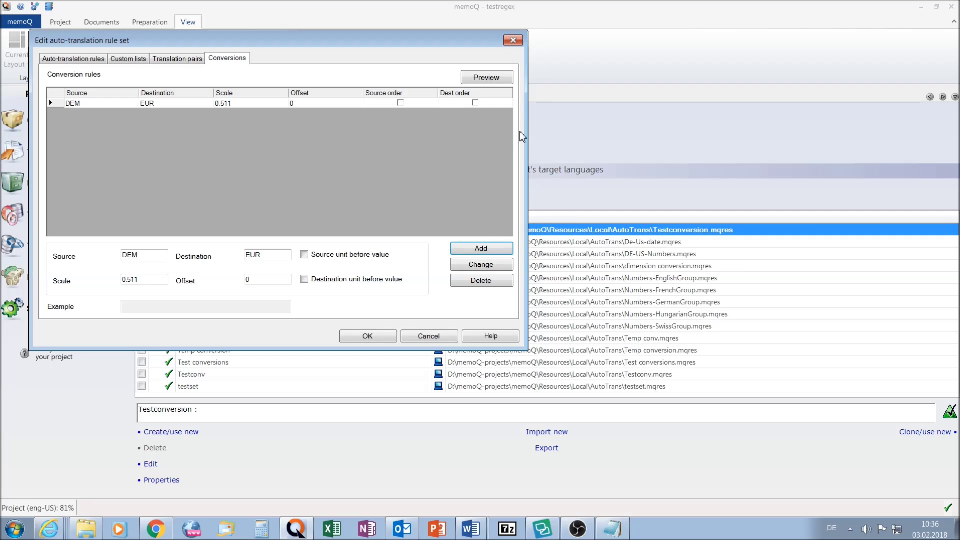
- Test the DEM to EUR rule in the auto-translation preview with the sample text "2 DEM"
click(487, 77)
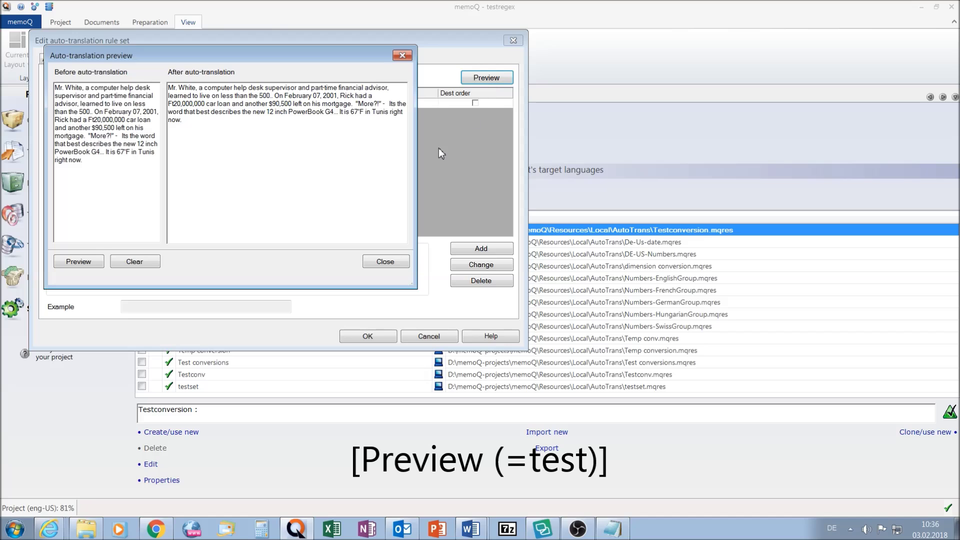
click(135, 261)
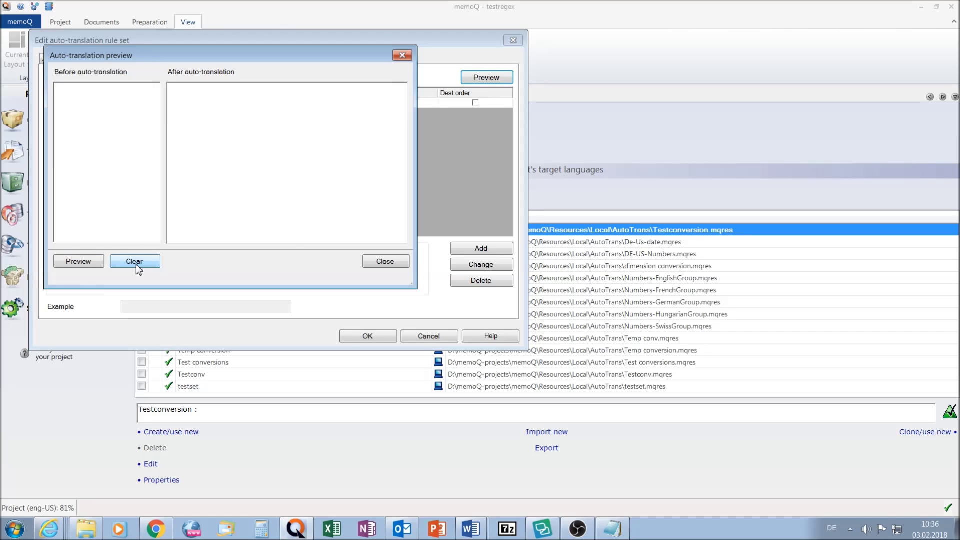
click(95, 106)
text(2 DEM)
click(74, 262)
click(379, 265)
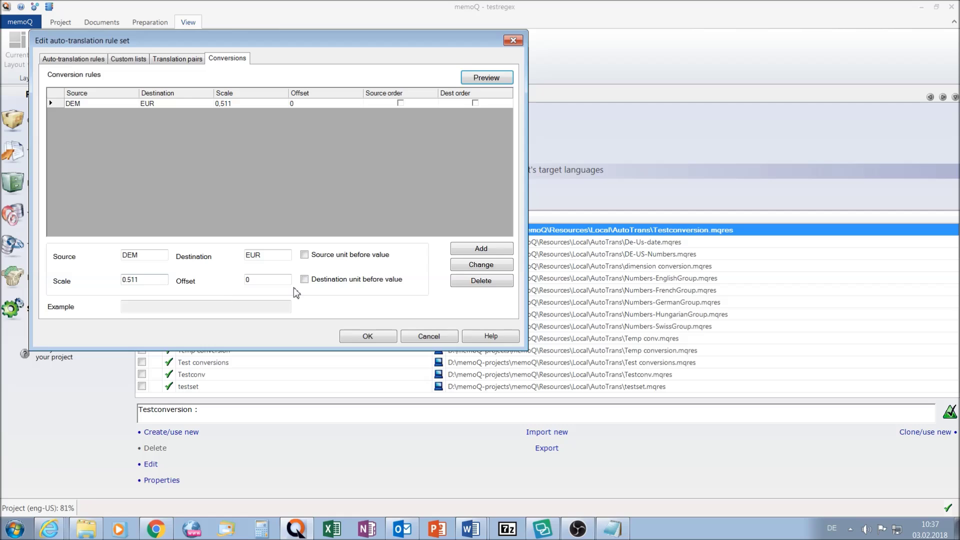
- Change the DEM to EUR rule to place both source and destination units before the value, with scale 0.51
click(307, 256)
click(305, 280)
click(148, 280)
drag(148, 281, 79, 264)
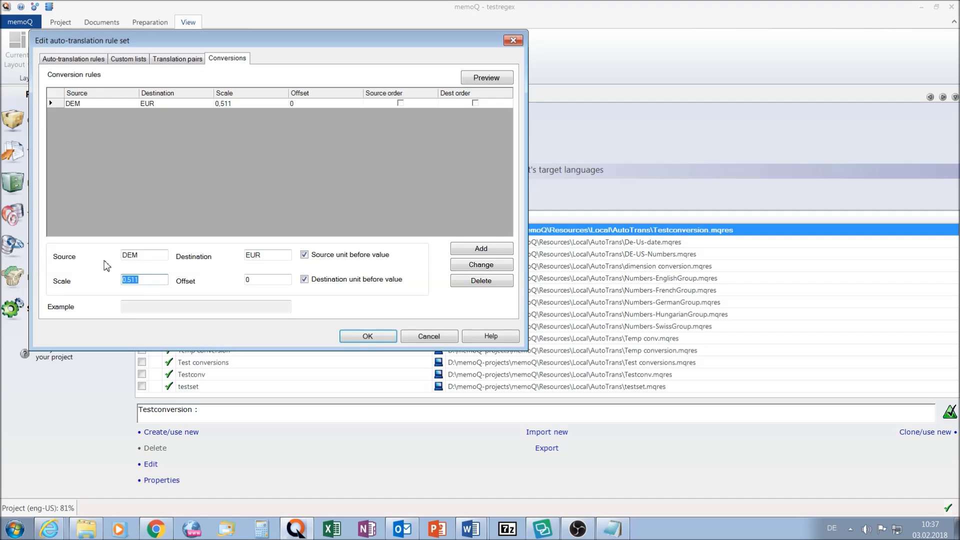
text(0.55)
drag(135, 280, 41, 272)
text(0.51)
click(484, 266)
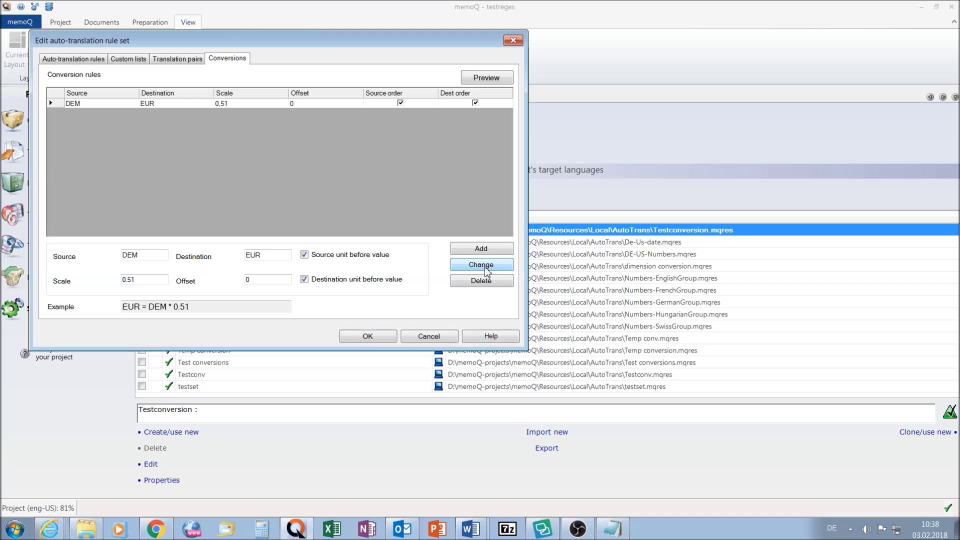
- Test the changed rule in the preview with "2 DEM" and with DEM placed before the 2
click(487, 79)
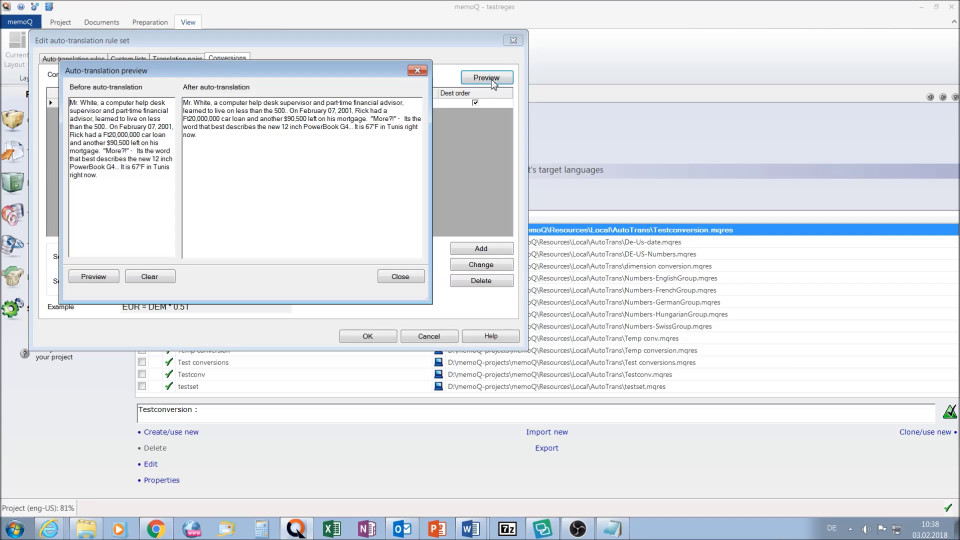
click(158, 280)
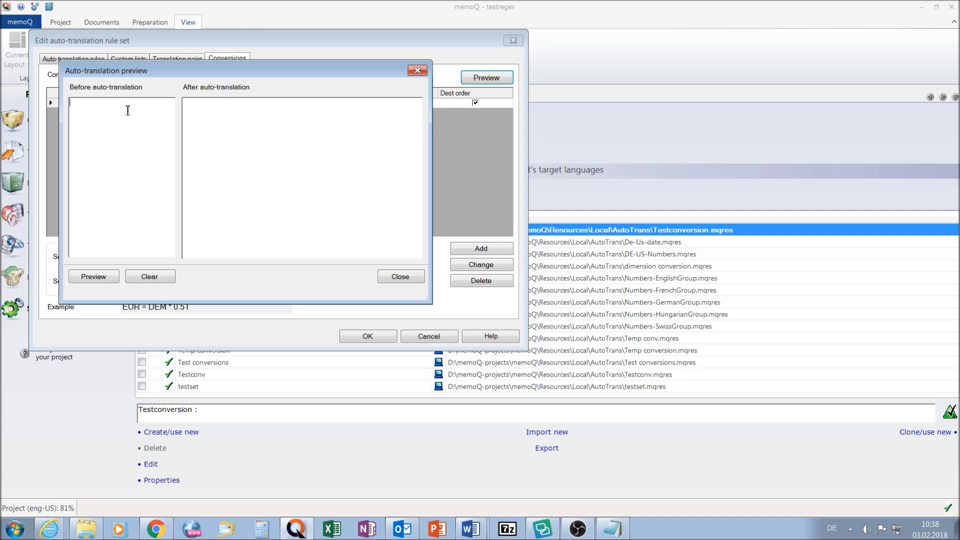
text(2 DEM)
click(95, 279)
key(Delete)
key(Delete)
text(2)
click(100, 278)
click(400, 276)
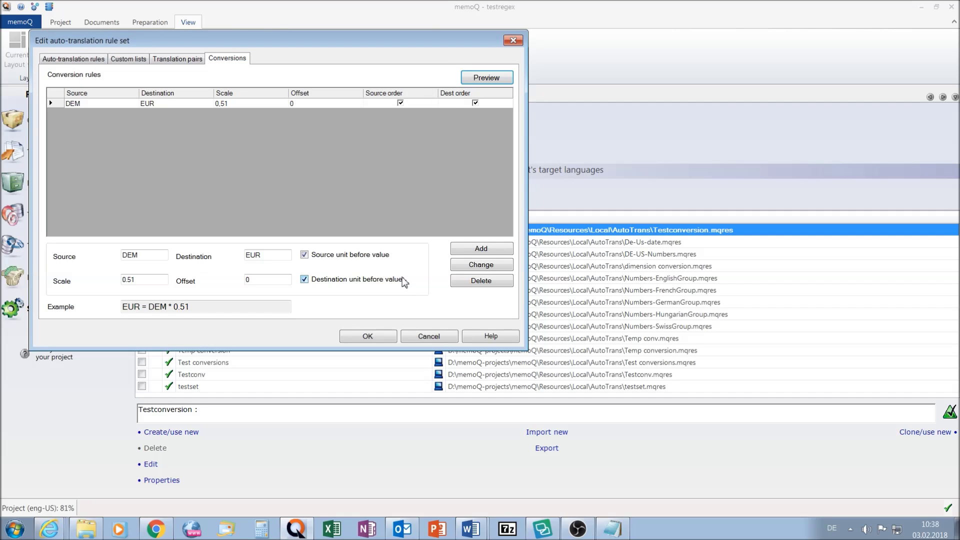
- Add a conversion rule from " to cm with scale 2.54, offset 0 and both units placed after the value
drag(152, 257, 104, 257)
text(in)
drag(287, 259, 212, 248)
text(cm)
click(140, 257)
double_click(140, 257)
text(")
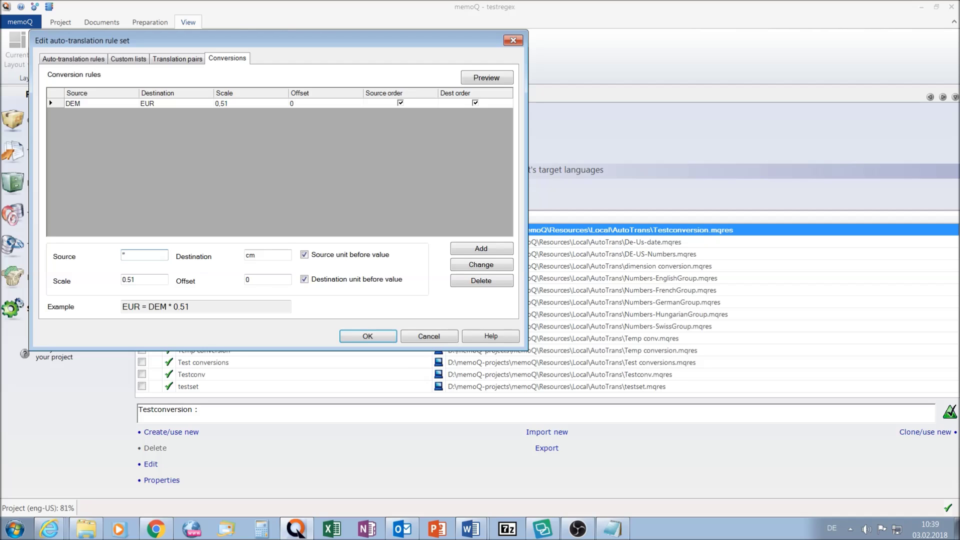
drag(147, 280, 63, 274)
text(2.54)
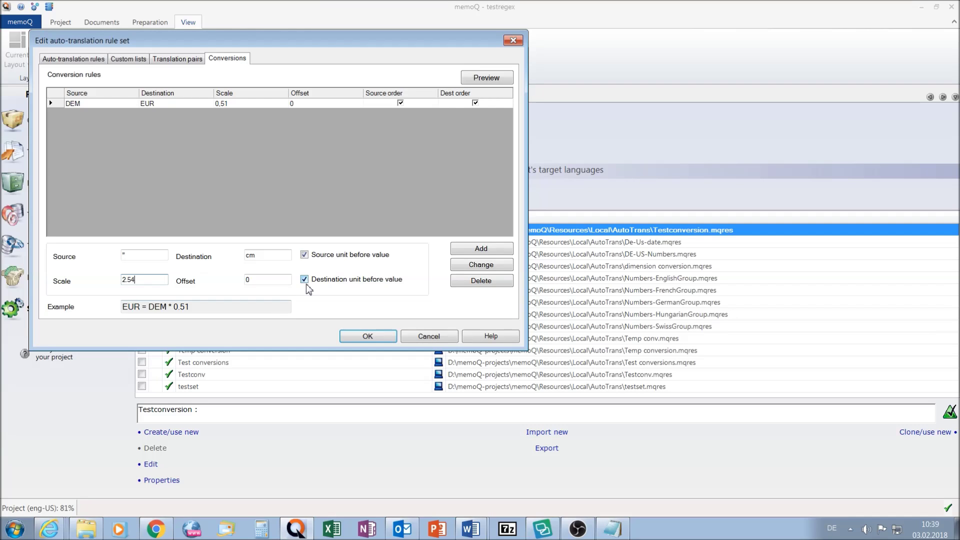
click(307, 259)
click(304, 279)
click(483, 248)
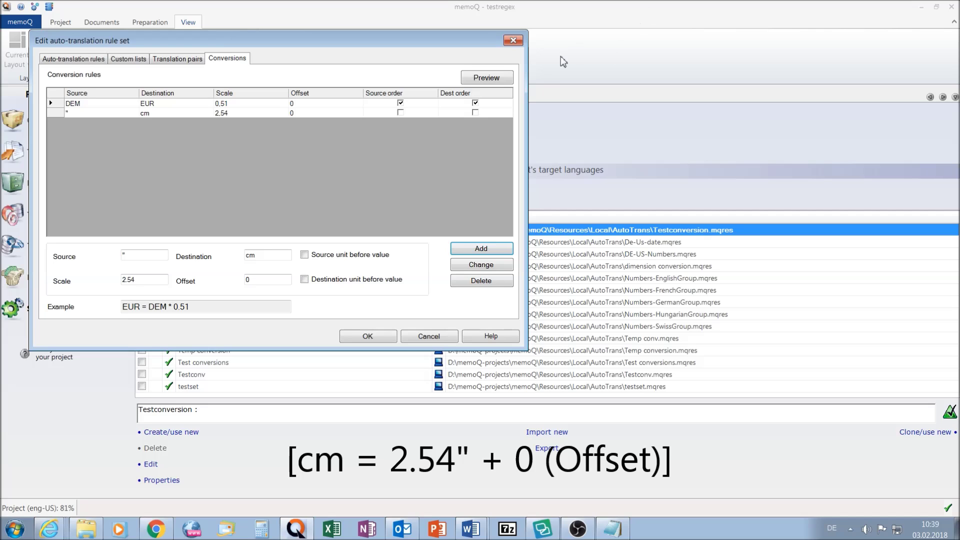
- Test the inch to cm rule in the auto-translation preview with the sample text 5"
click(492, 78)
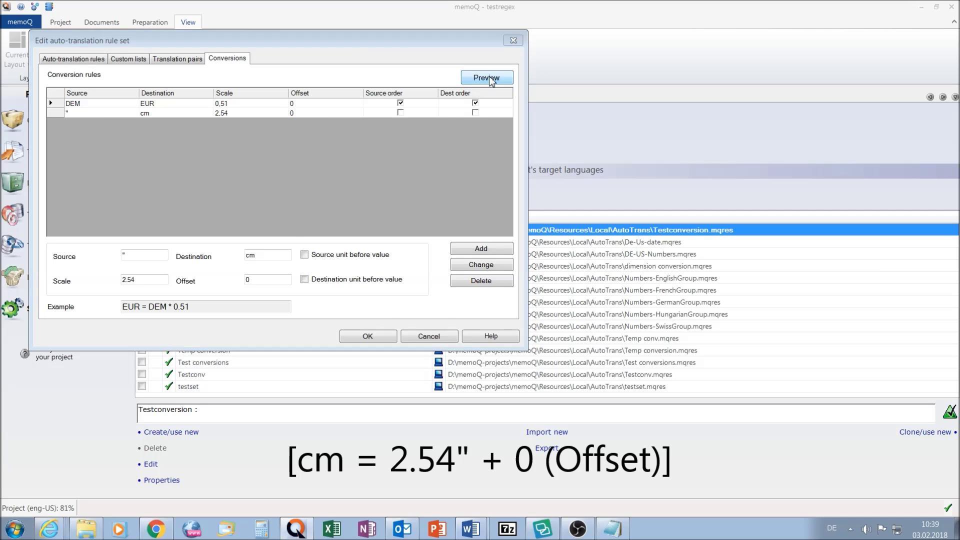
click(160, 290)
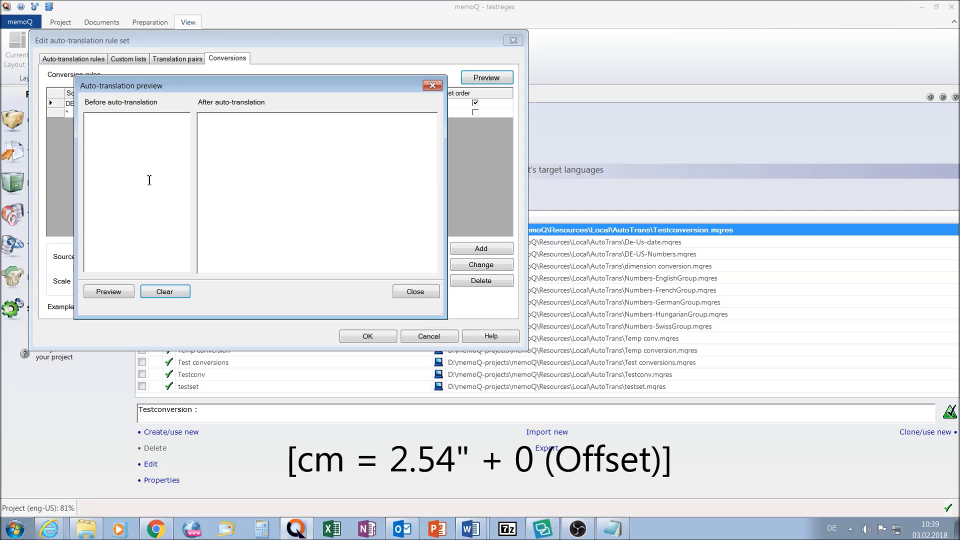
text(5)
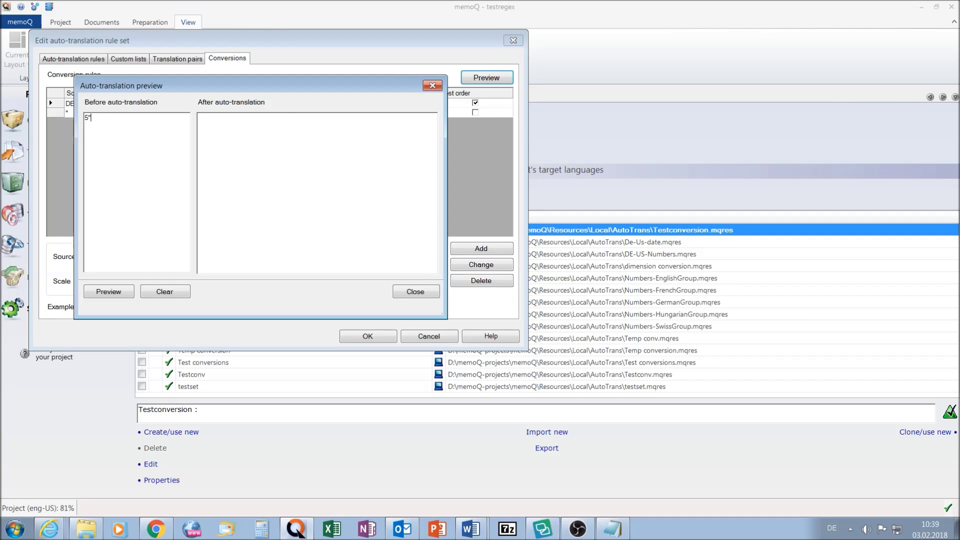
click(100, 295)
click(99, 295)
click(117, 120)
text(")
click(102, 293)
click(415, 292)
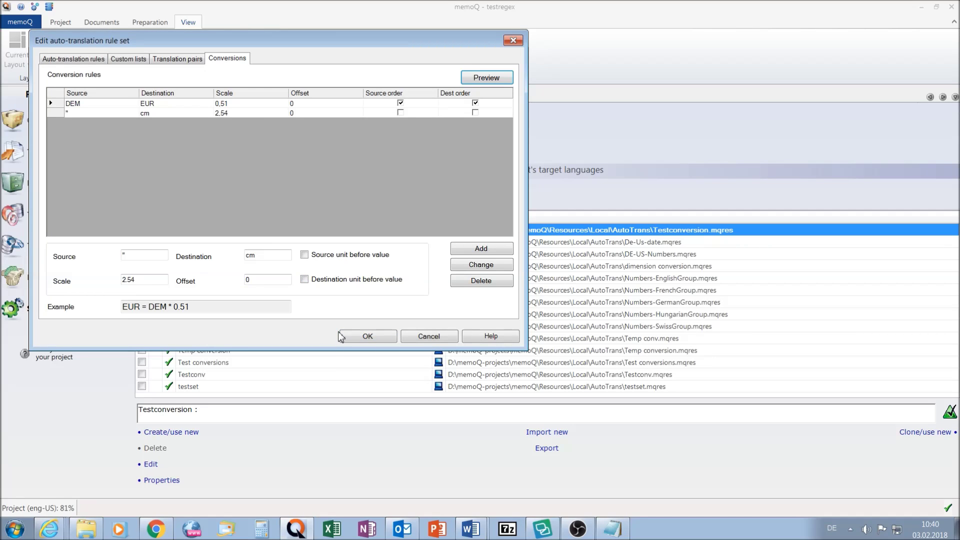
- Try to add a conversion rule from °C to °F with scale 9/5 and offset 32
click(154, 256)
drag(154, 256, 91, 249)
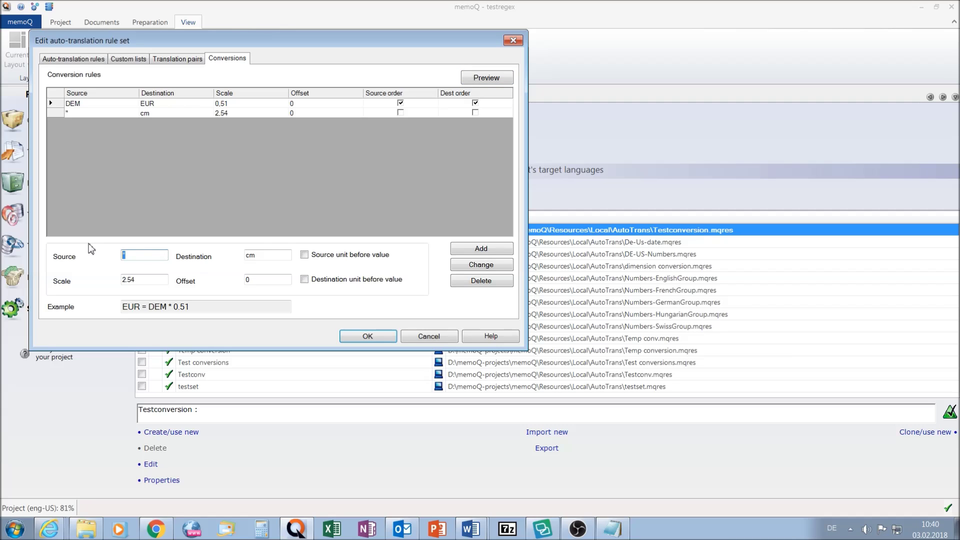
text(°C)
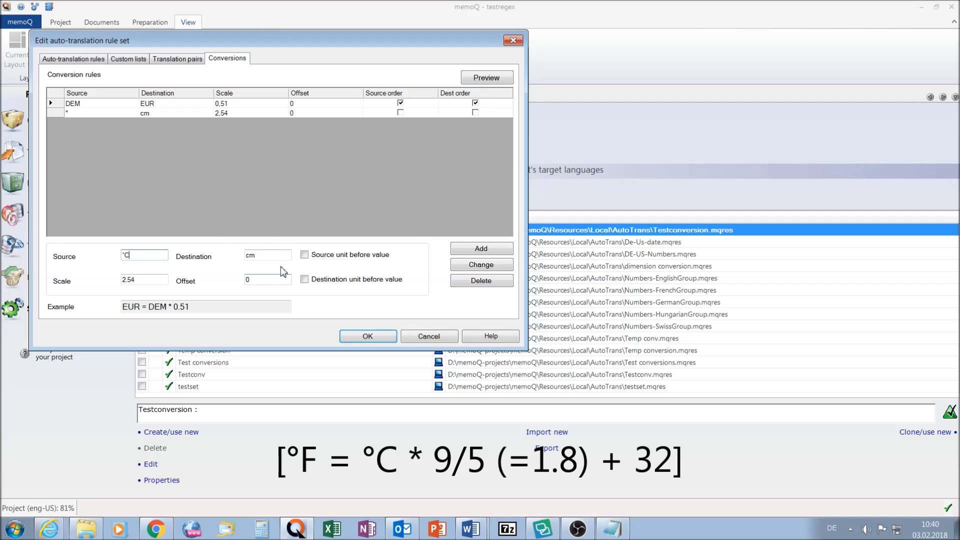
double_click(250, 255)
text(°F)
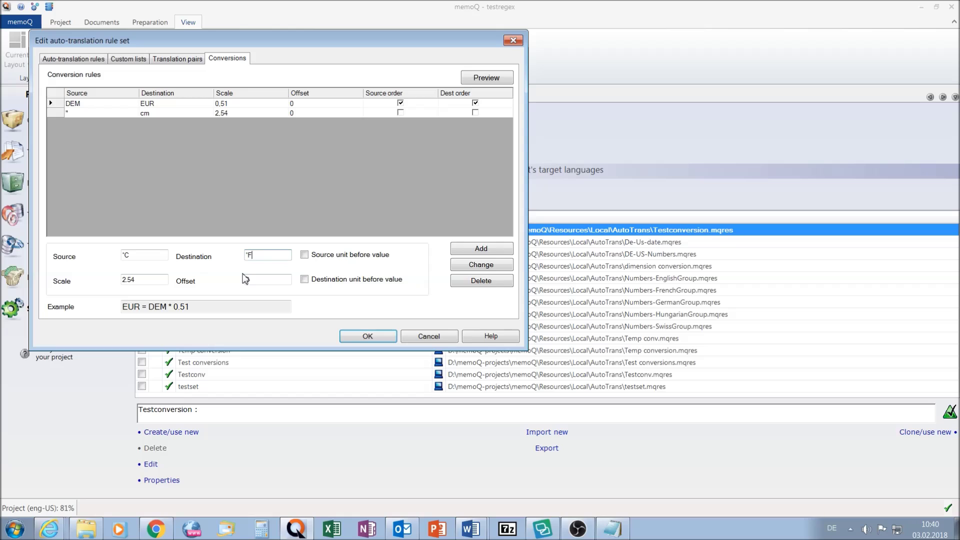
key(Tab)
text(9/5)
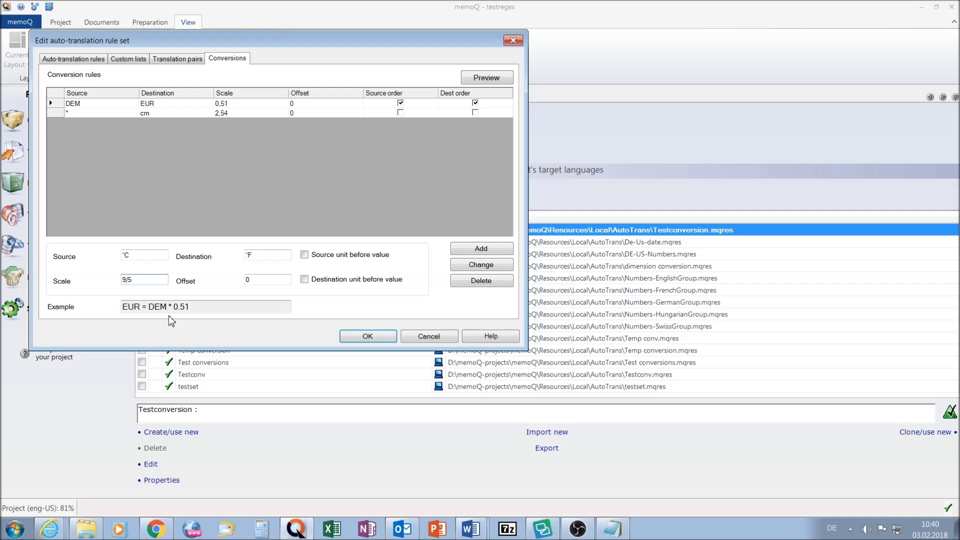
double_click(264, 280)
text(32)
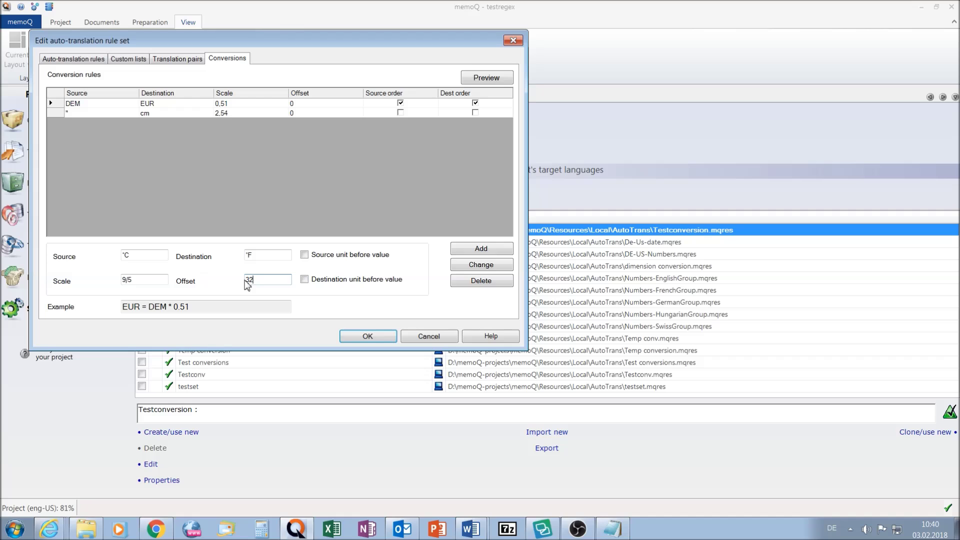
click(469, 250)
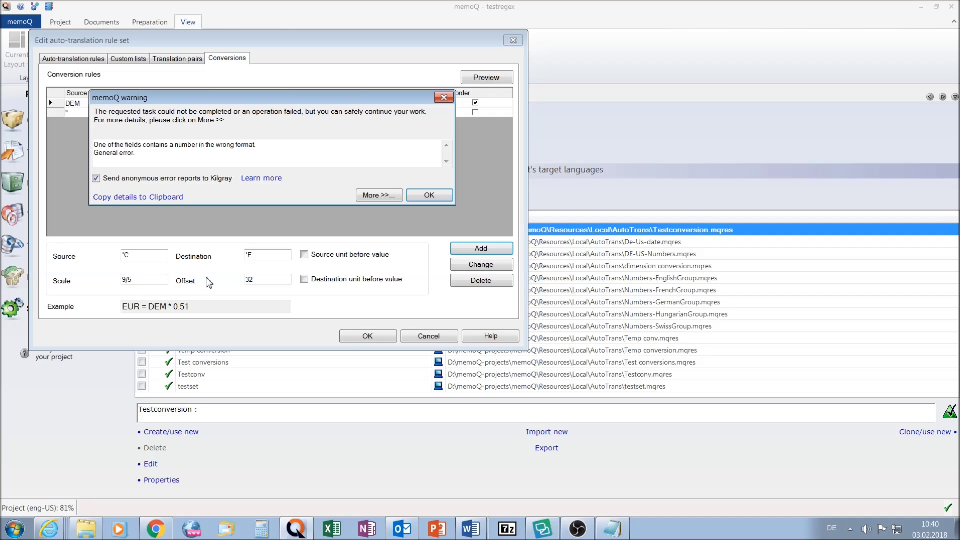
- Dismiss the warning, set the scale to 1.8 and add the °C to °F conversion rule
click(418, 195)
drag(149, 276, 90, 279)
text(1.8)
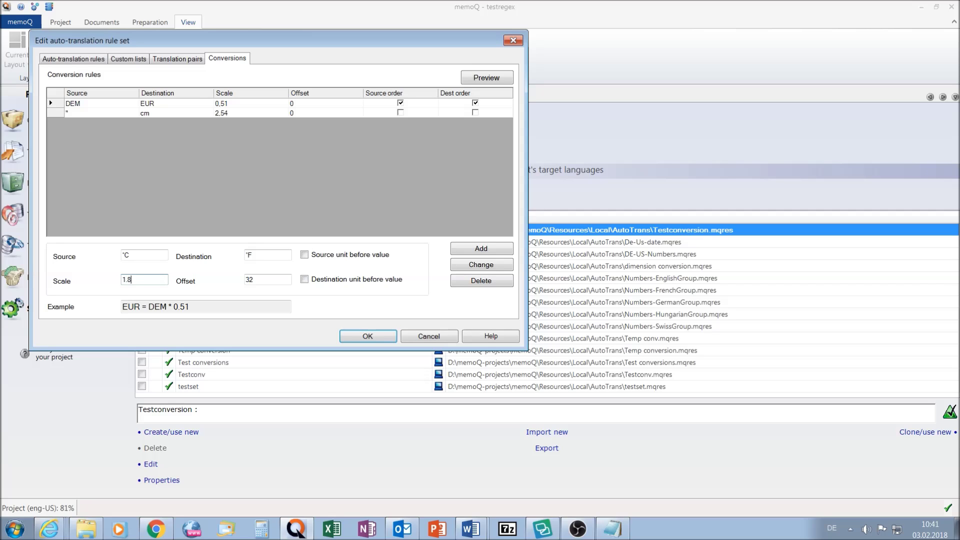
click(480, 249)
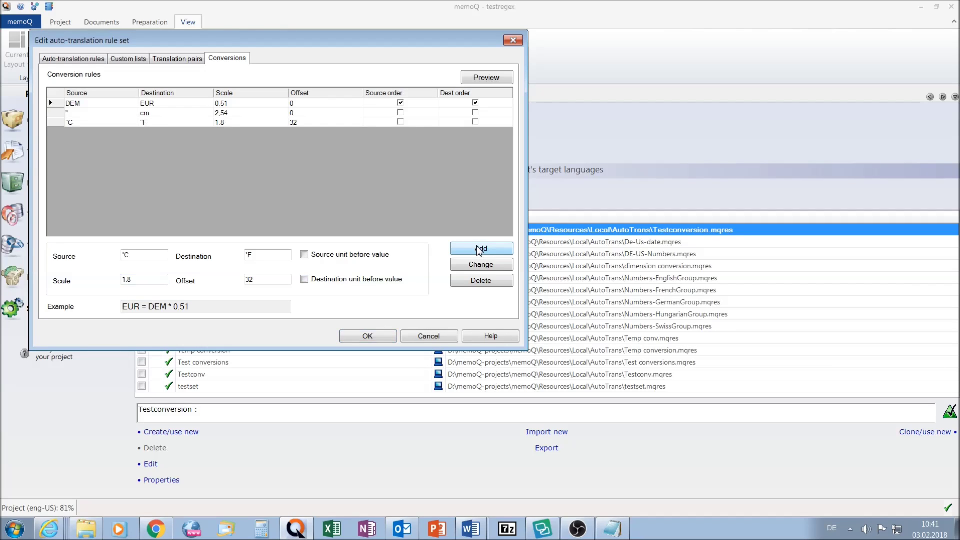
- Test the °C to °F rule in the auto-translation preview with the sample text 100°C
click(488, 78)
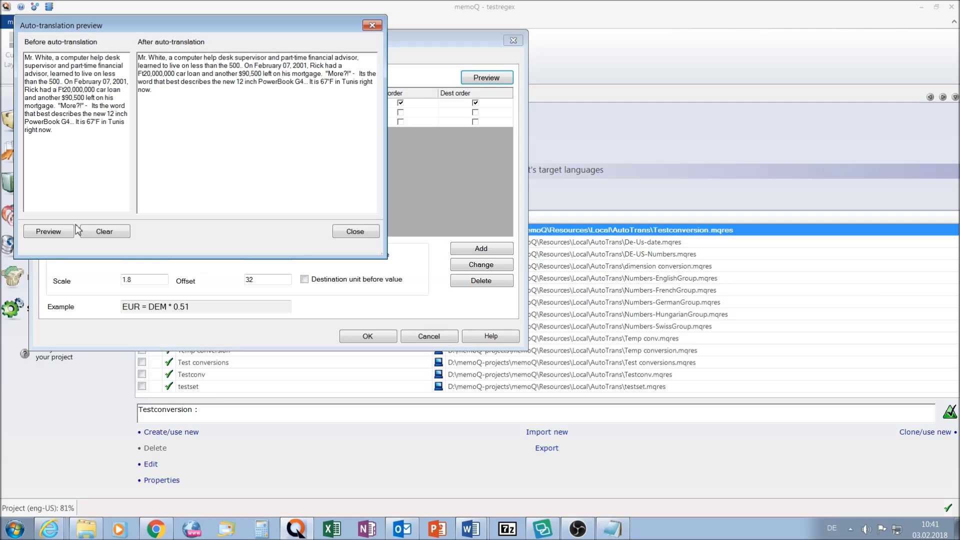
click(103, 231)
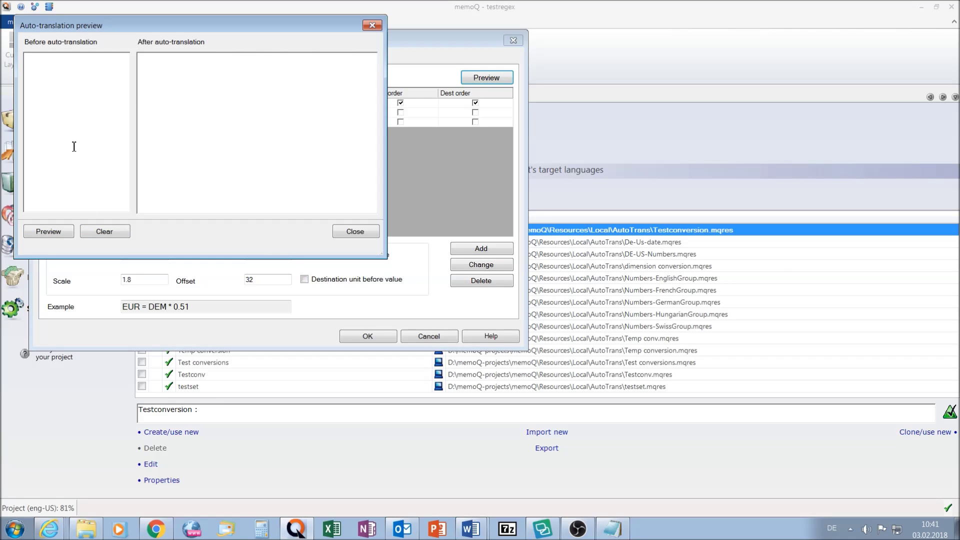
text(100°C)
click(41, 232)
click(355, 233)
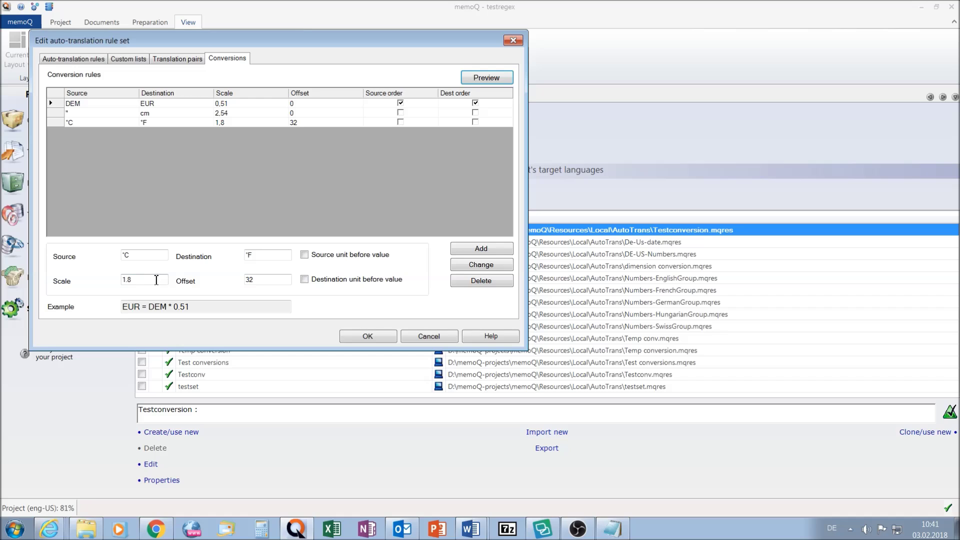
- Add a conversion rule from °F to °C with scale 0.55 and offset -17.77
drag(150, 255, 64, 257)
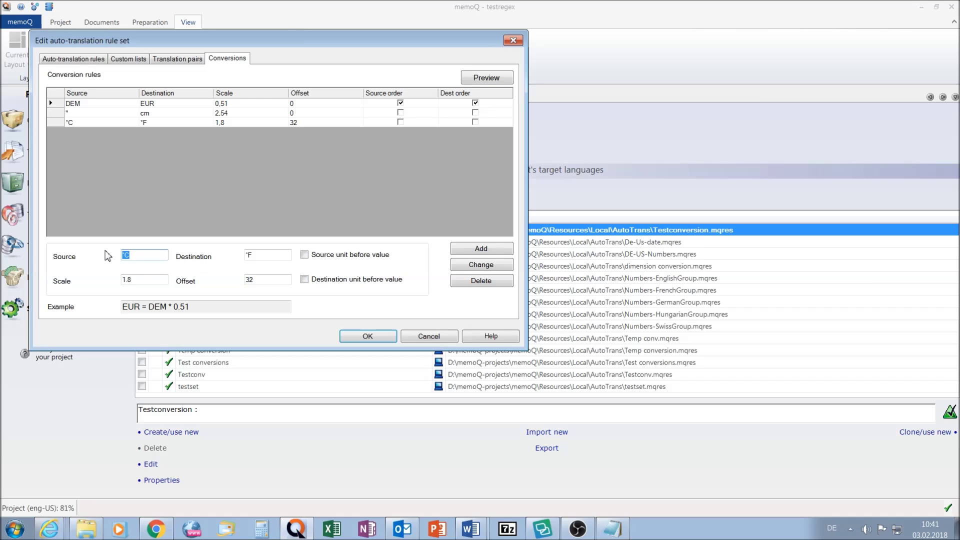
text(°F)
drag(266, 255, 244, 255)
text(°C)
double_click(151, 282)
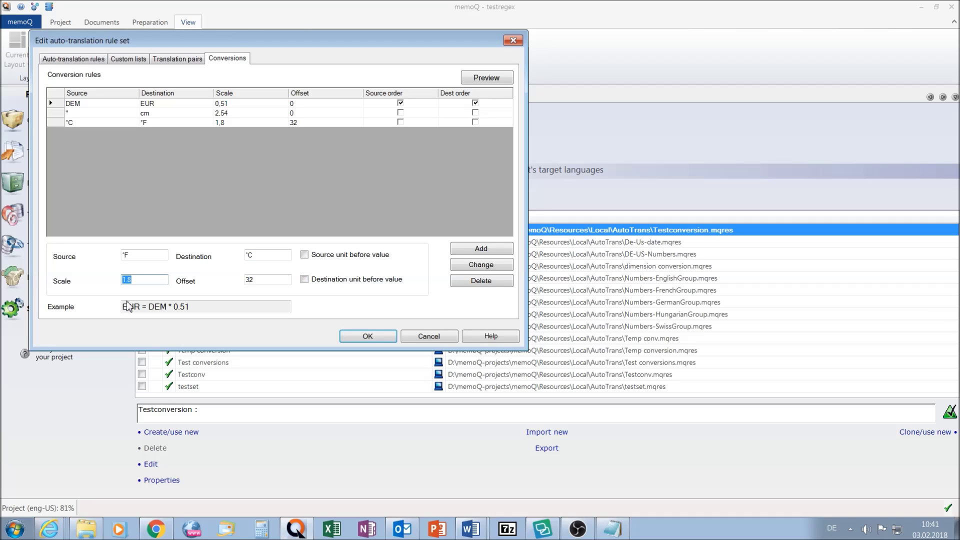
text(0.55)
click(280, 282)
drag(280, 282, 245, 280)
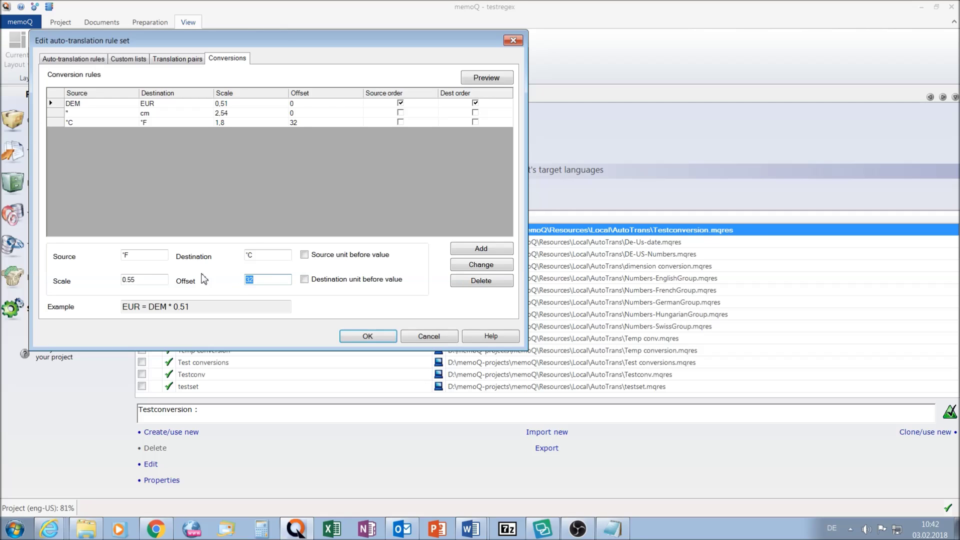
text(-17.77)
click(491, 250)
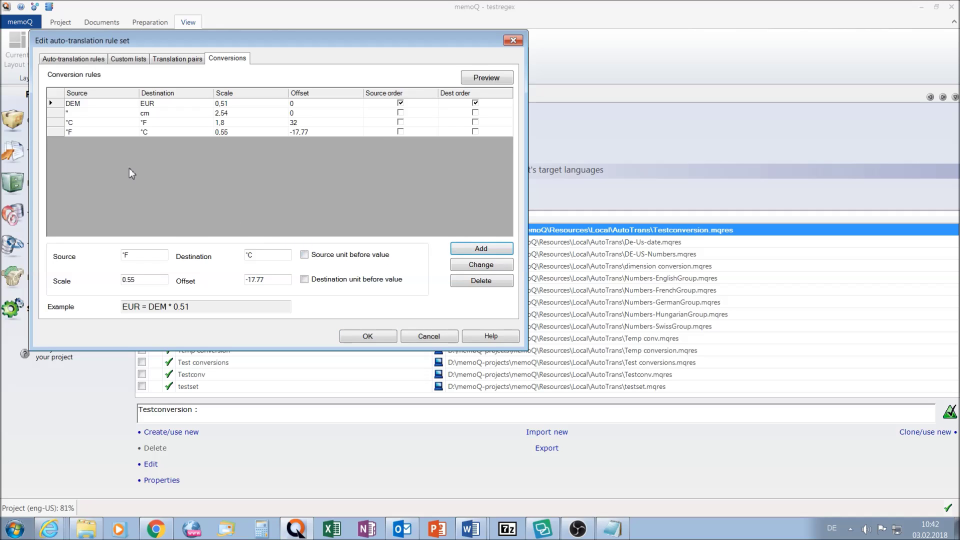
- Select the °F to °C rule and test it in the auto-translation preview with the sample text 100°F
click(85, 130)
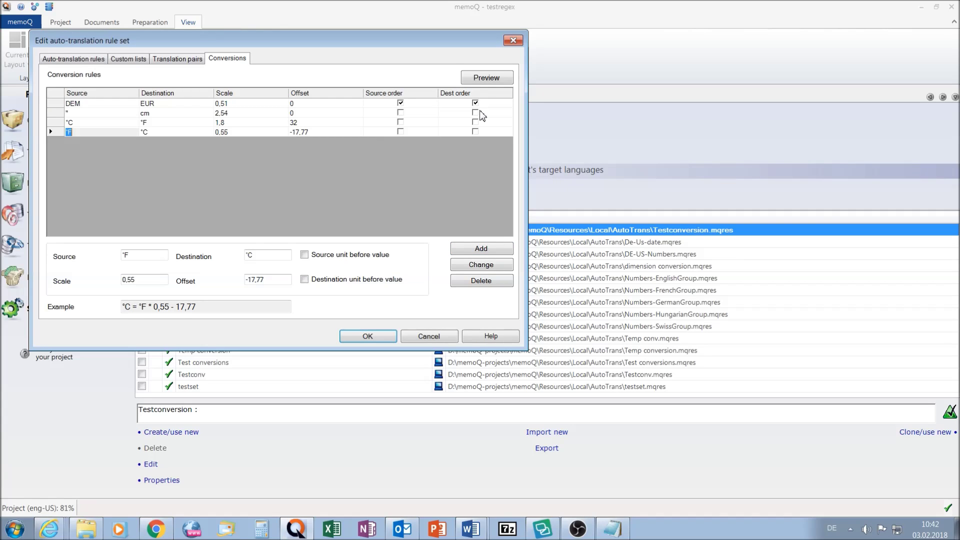
click(487, 80)
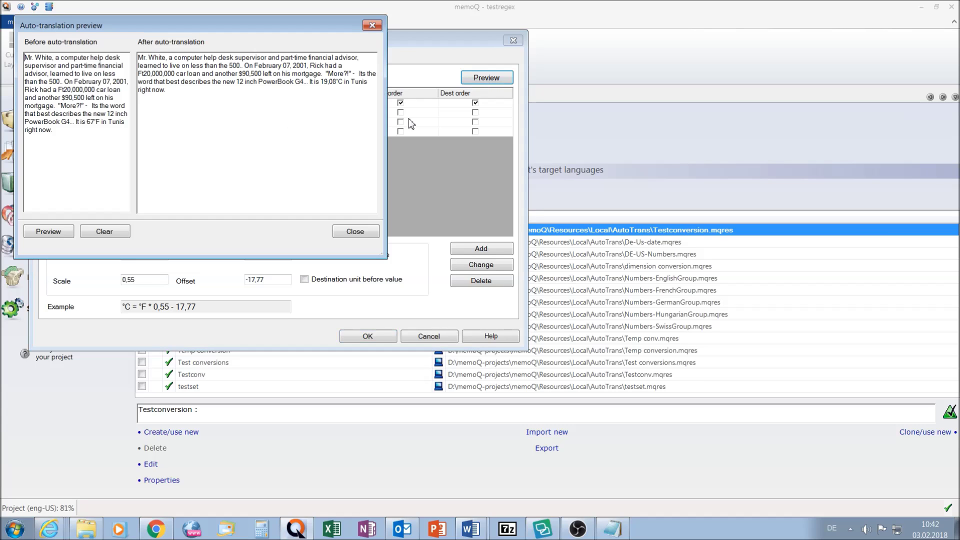
click(104, 232)
click(72, 110)
text(100°F)
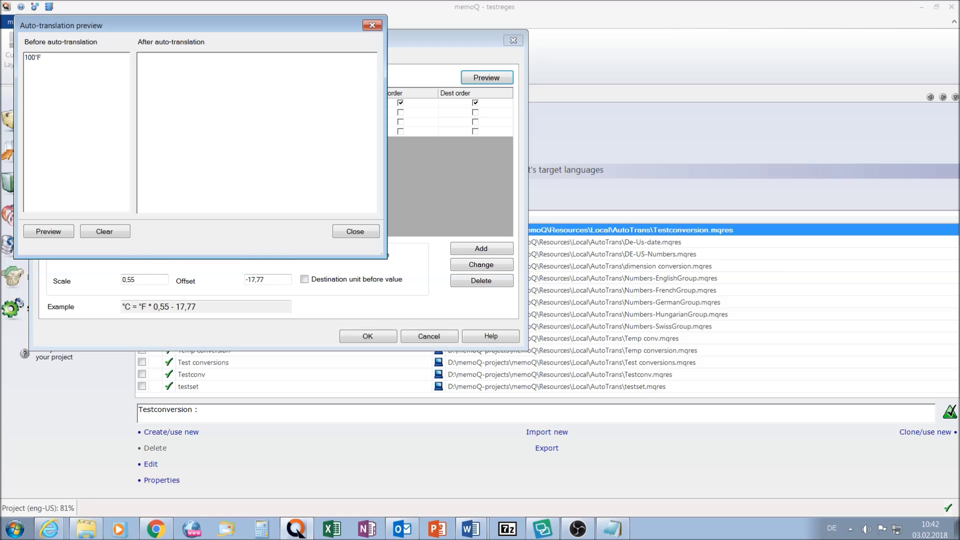
click(48, 232)
click(352, 233)
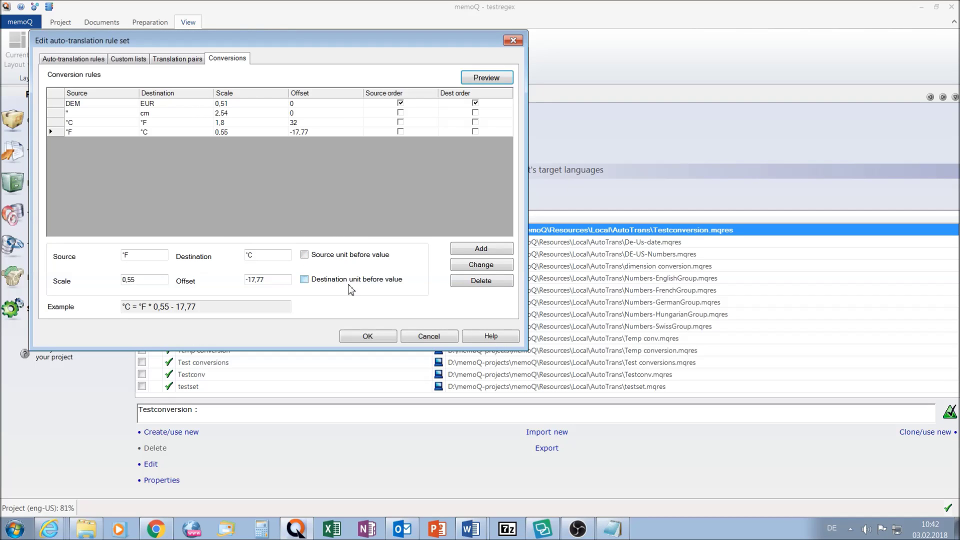
- Save the rule set, and reopen Testconversion to review the order of its conversion rules without changing anything
click(366, 340)
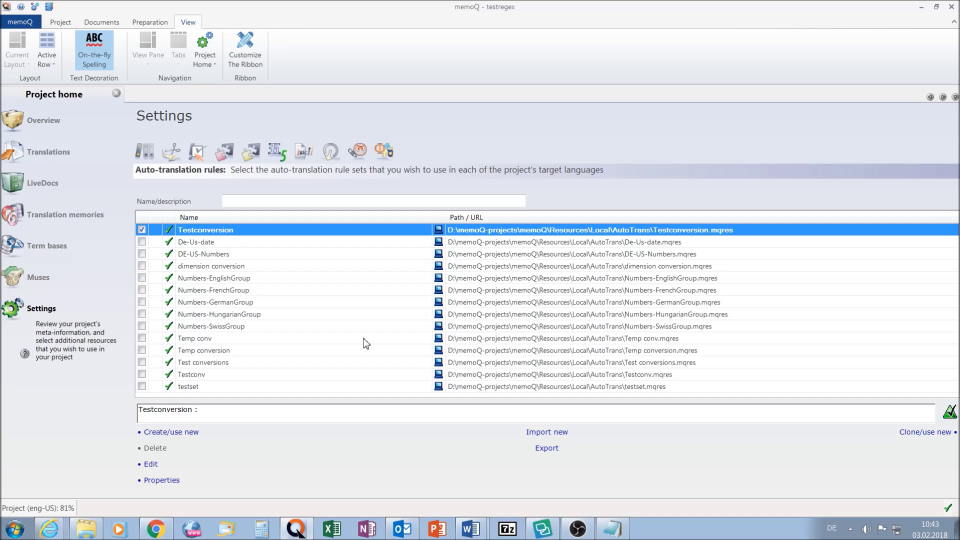
click(151, 465)
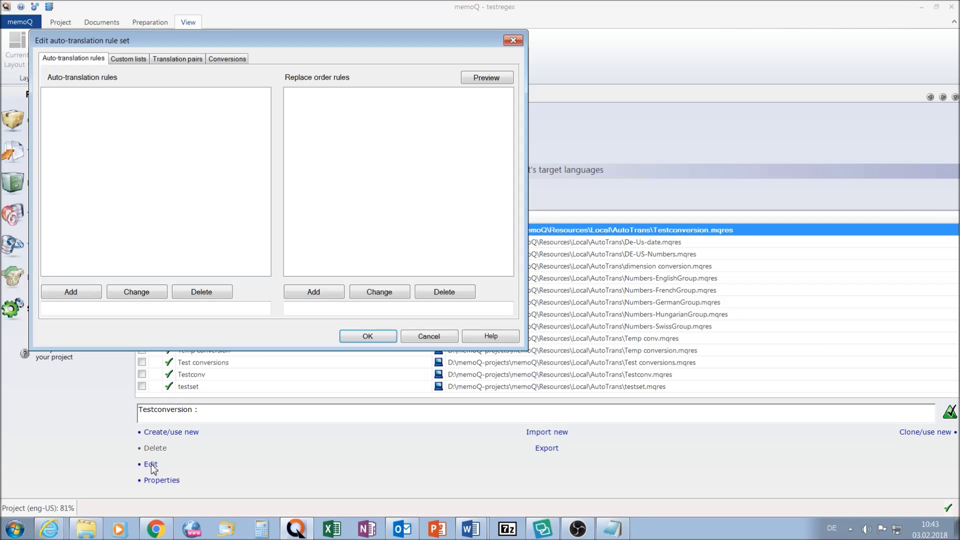
click(231, 61)
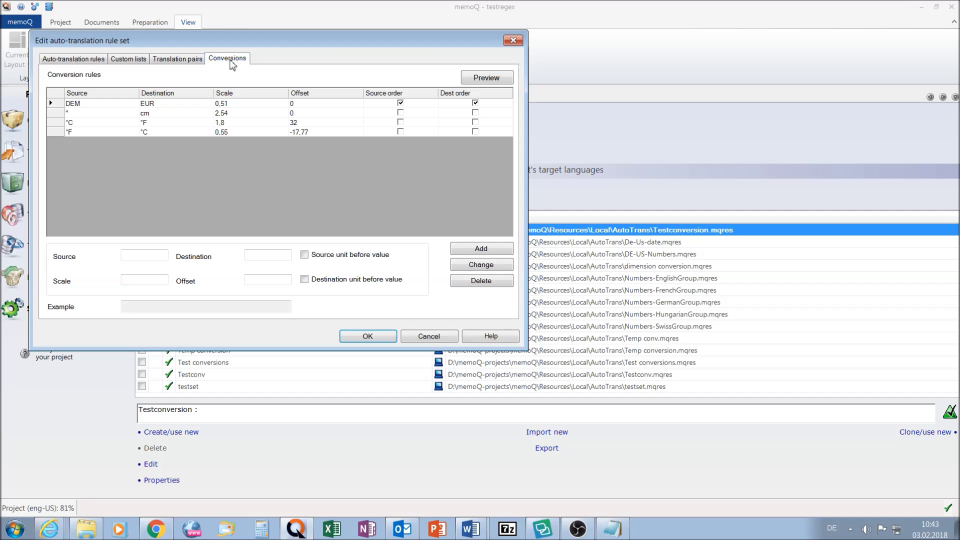
click(425, 337)
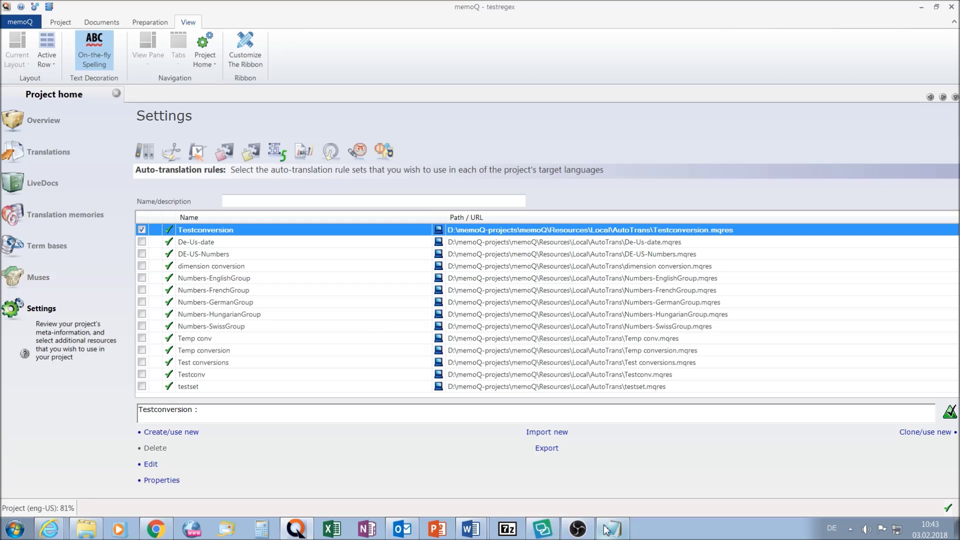
- Export the Testconversion rule set as Testconversion.mqres to the Regex folder on D: and open the exported file in Notepad
click(547, 449)
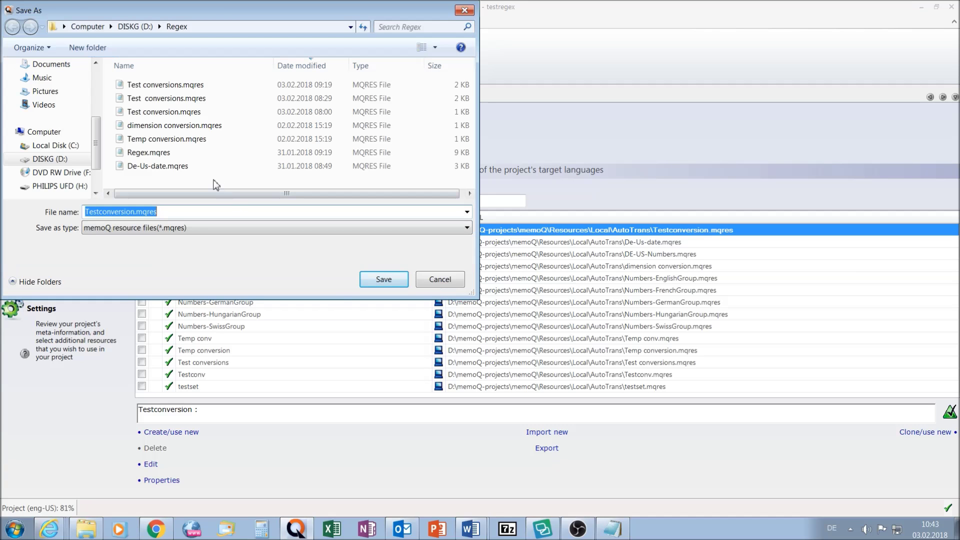
click(384, 279)
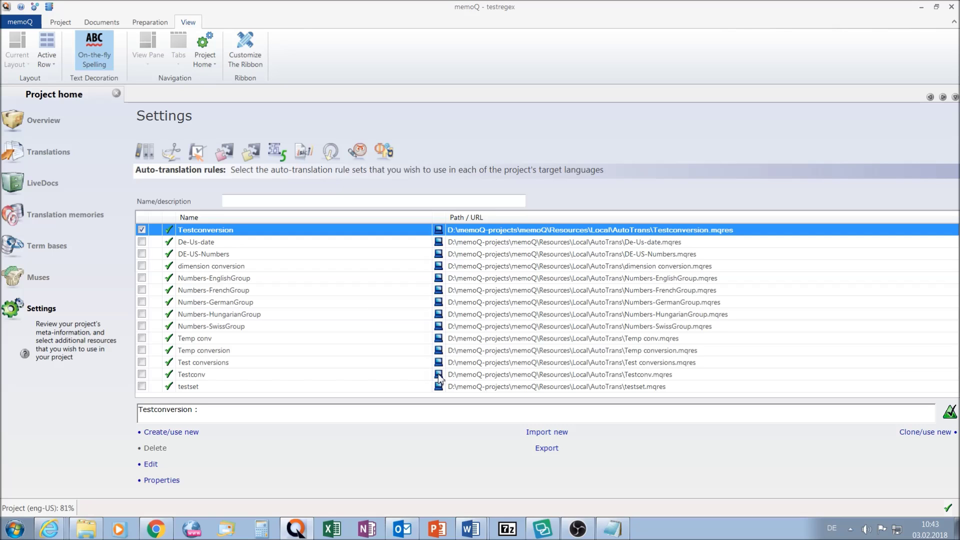
click(548, 448)
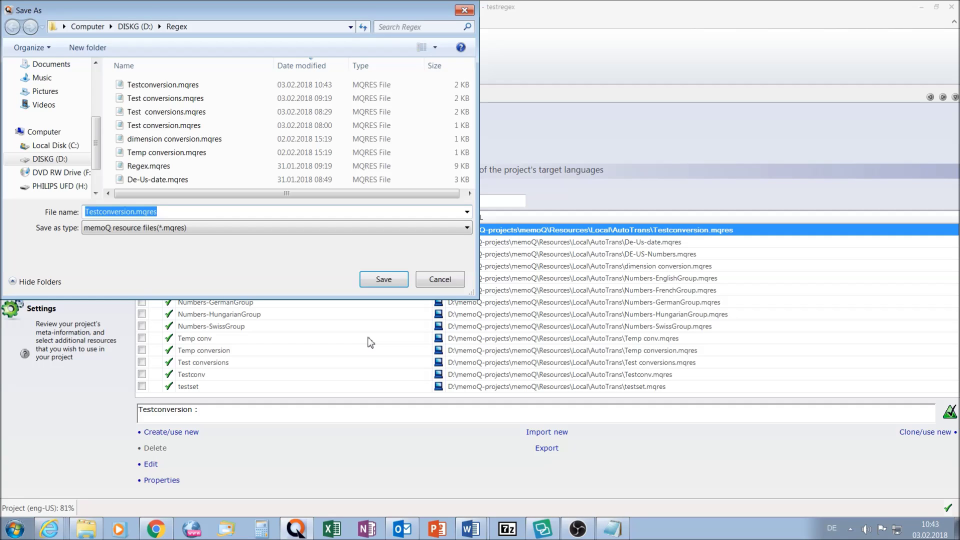
click(176, 85)
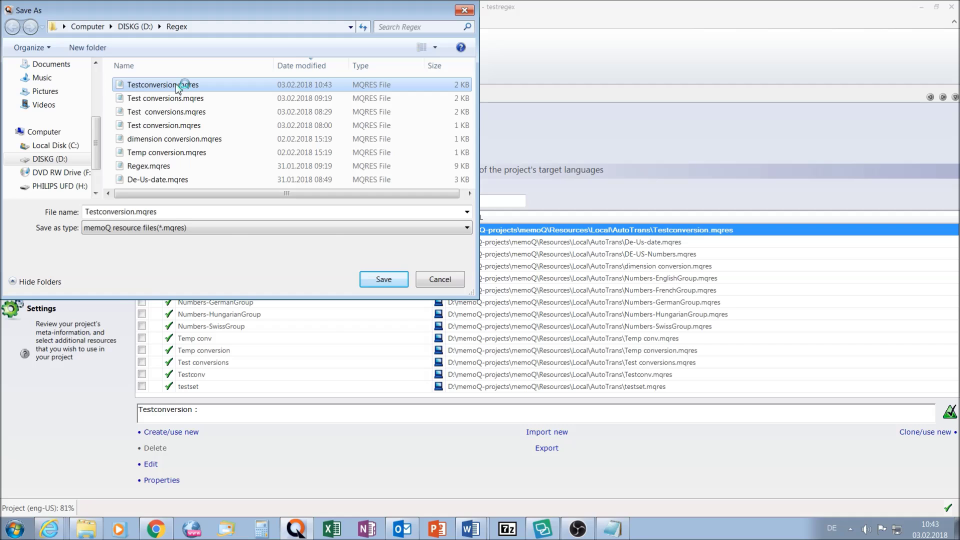
right_click(176, 88)
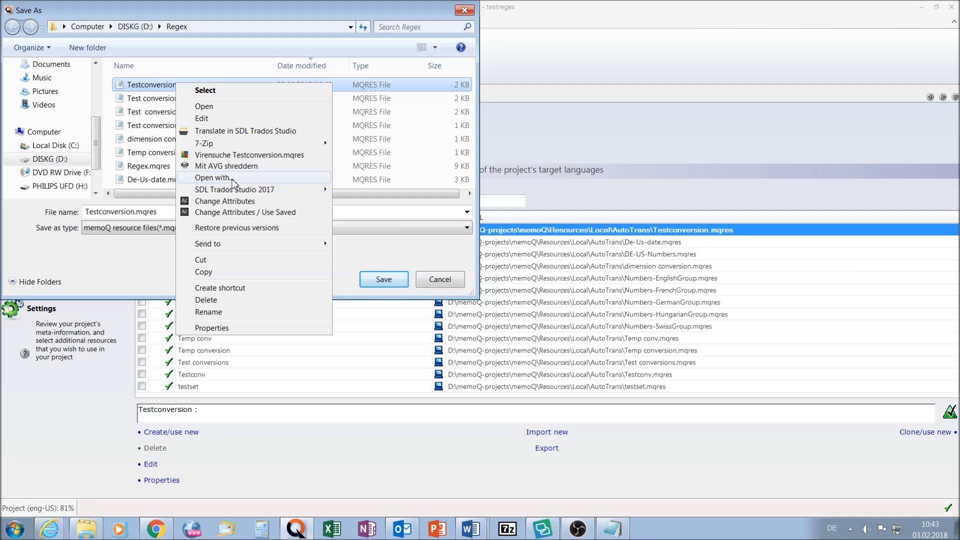
click(232, 179)
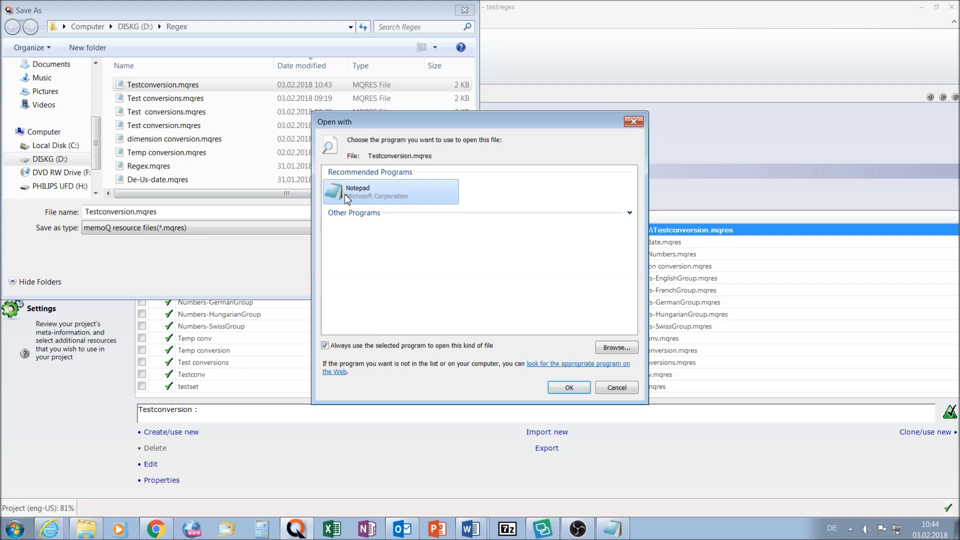
click(568, 388)
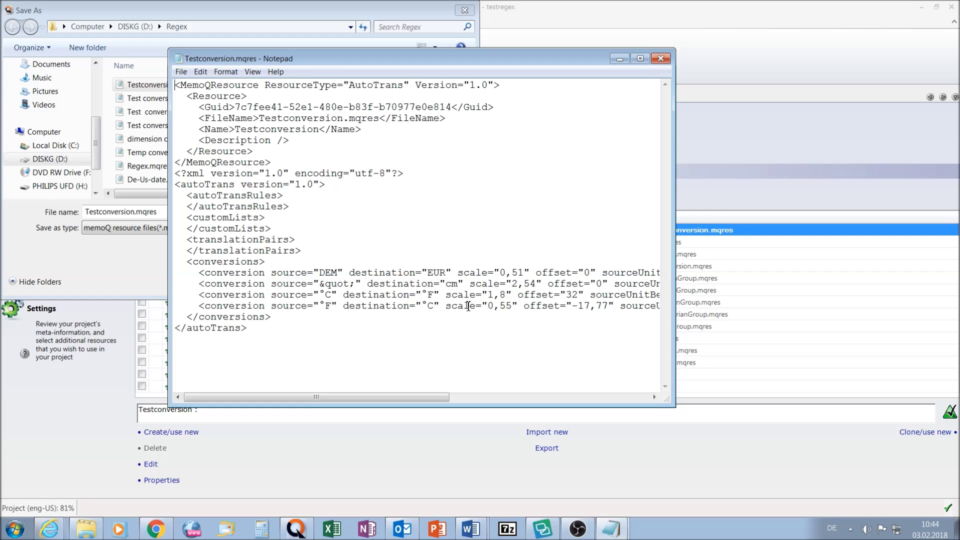
- Move the °C to °F and °F to °C conversion lines above the DEM line and correct the first line's indentation
click(404, 296)
key(shift+Down)
key(shift+Down)
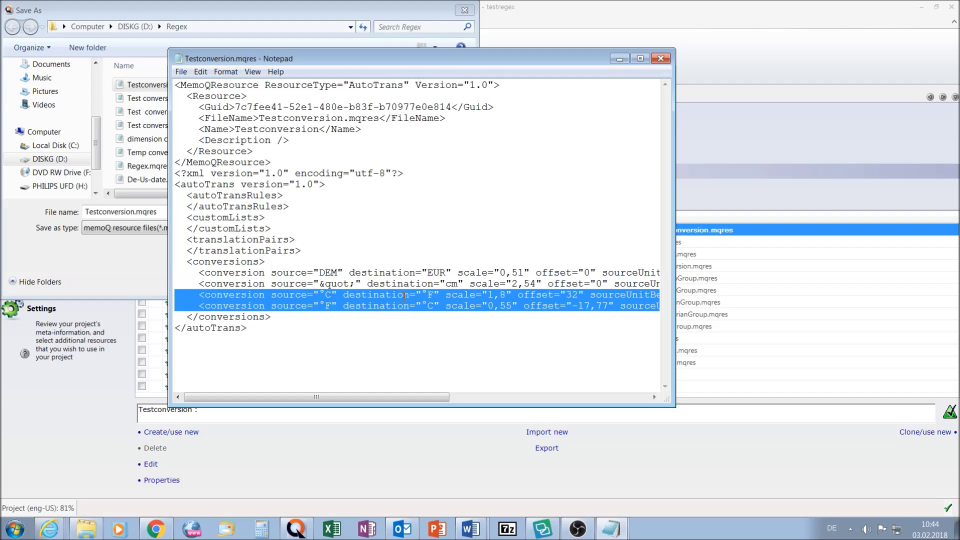
key(Delete)
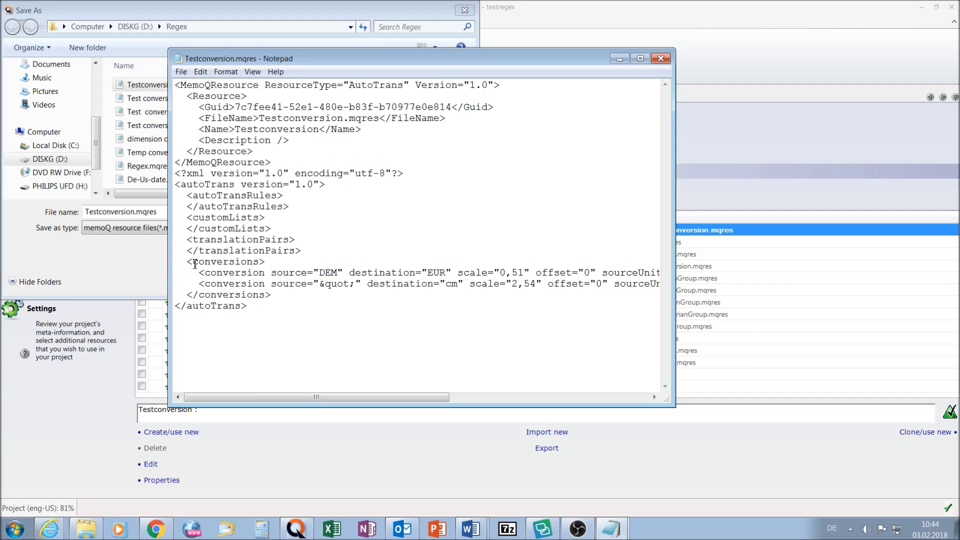
key(Up)
key(ctrl+v)
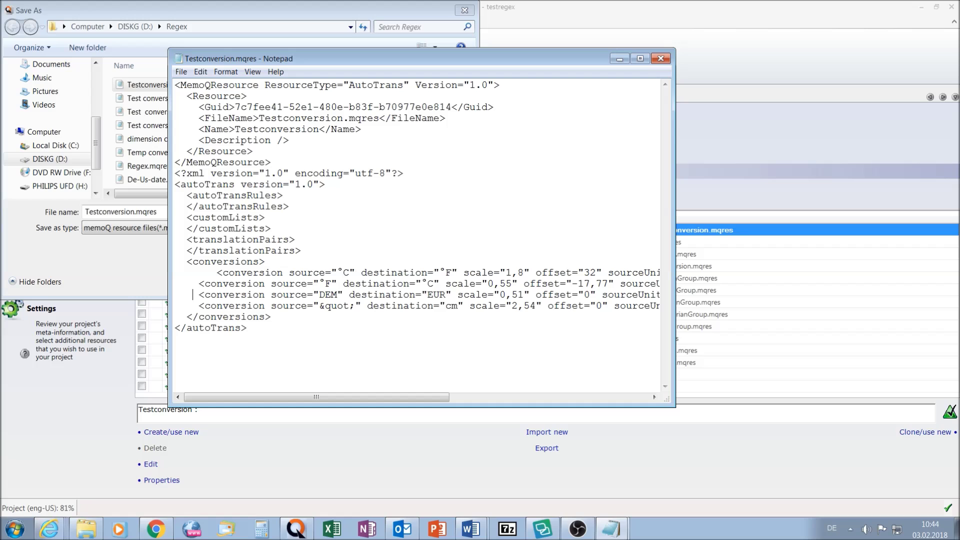
key(Up)
key(Up)
key(Delete)
key(Delete)
key(Delete)
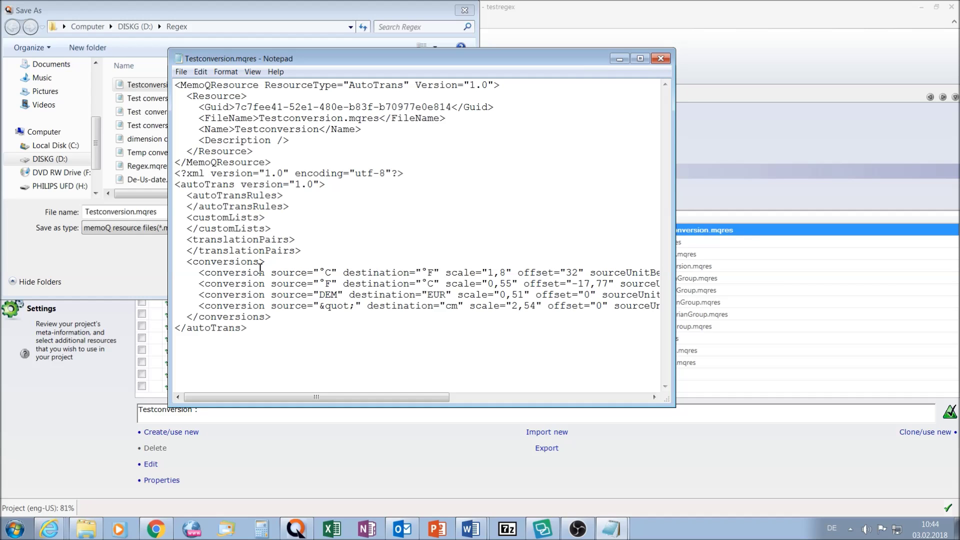
- Save the reordered Testconversion.mqres, close the text file, and dismiss the export dialog in memoQ
click(181, 72)
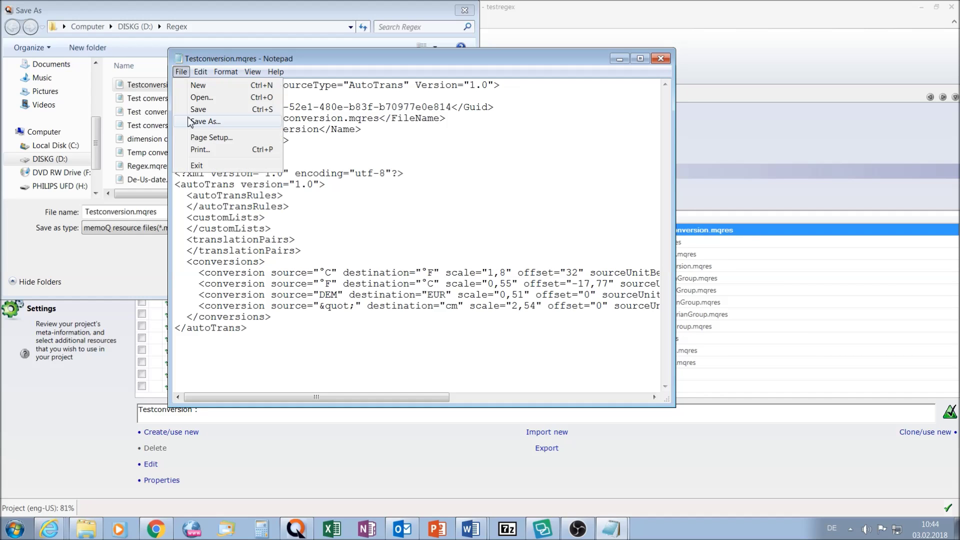
click(201, 111)
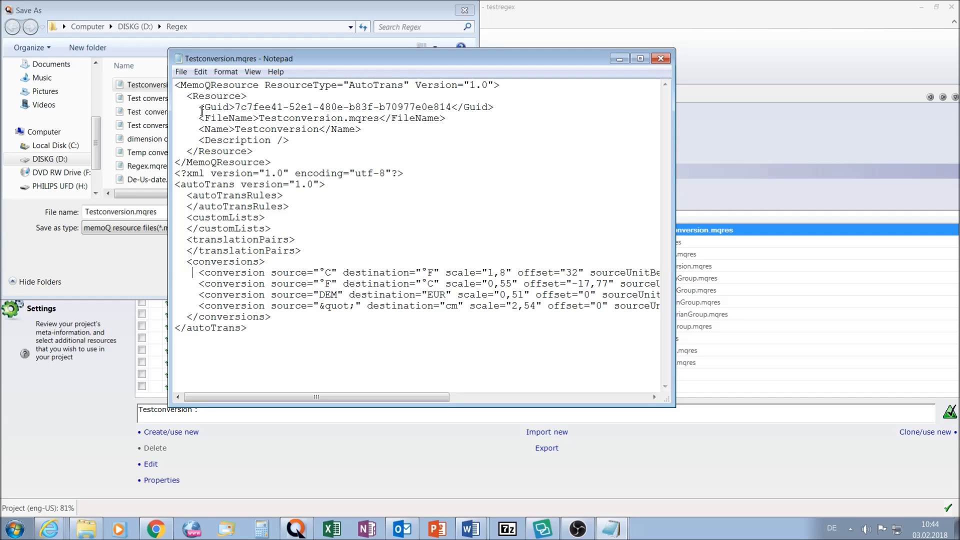
click(660, 60)
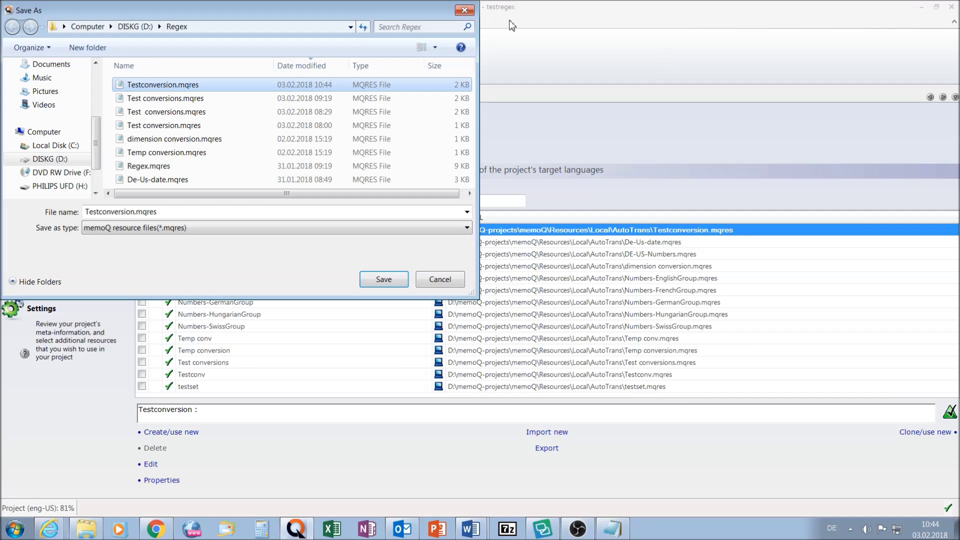
click(465, 11)
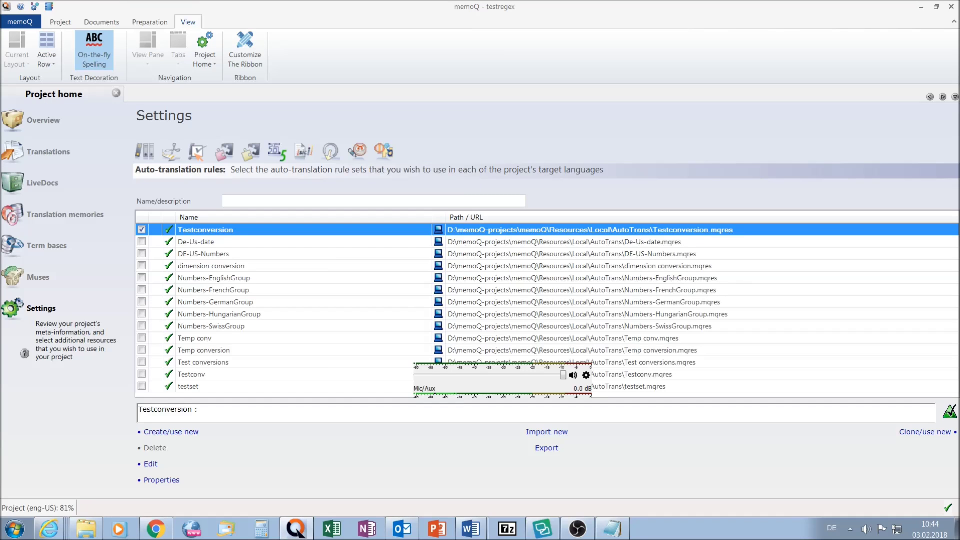
- Import Testconversion.mqres from the Regex folder as a new auto-translation rule set named Testconversion2
click(559, 438)
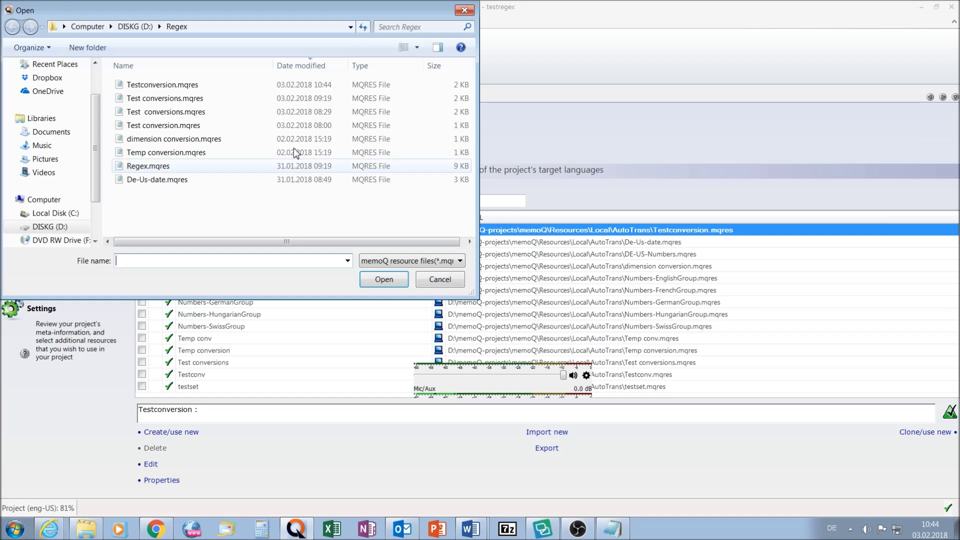
click(163, 85)
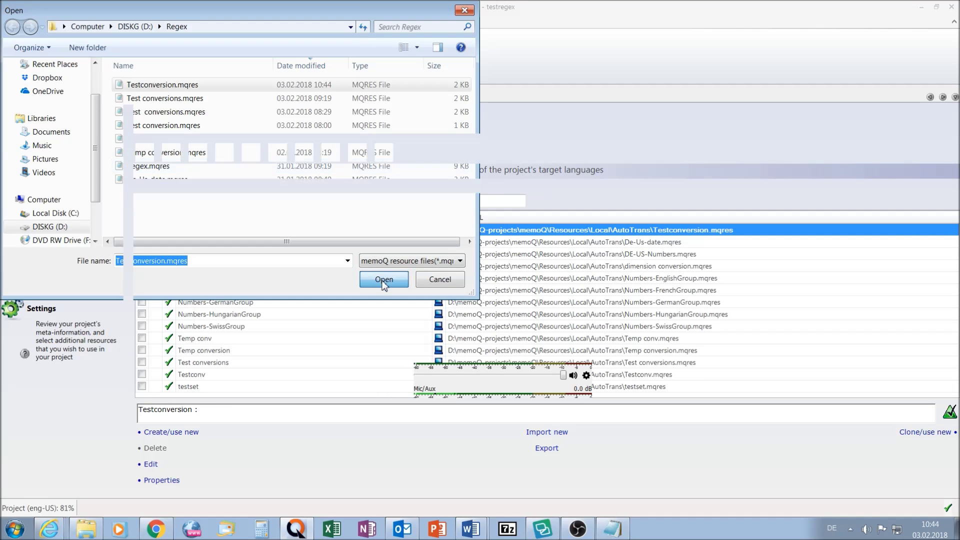
click(384, 279)
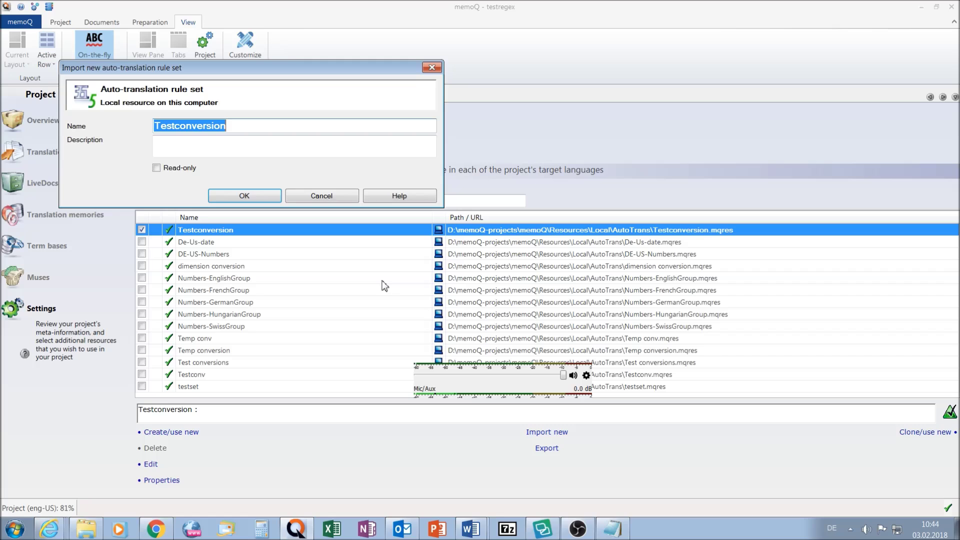
click(251, 128)
text(2)
click(258, 196)
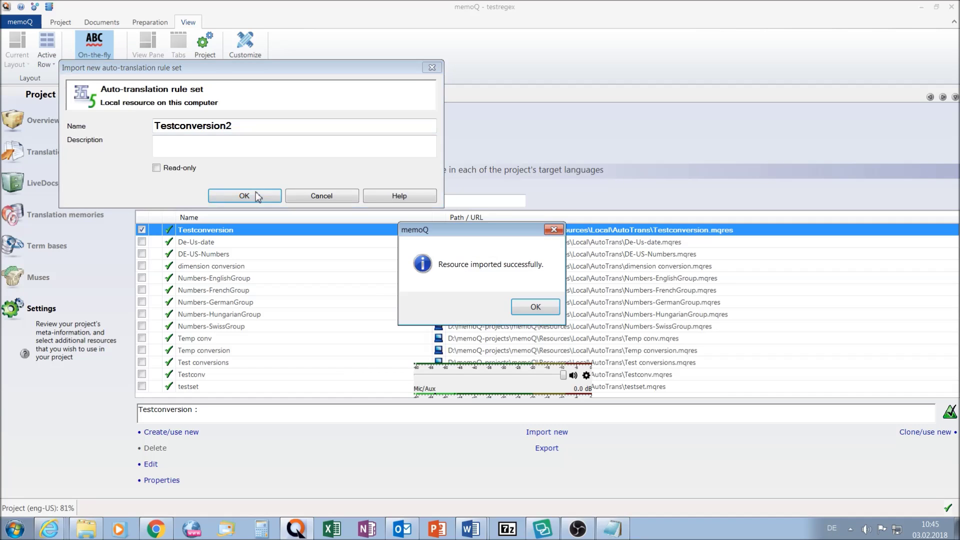
click(534, 308)
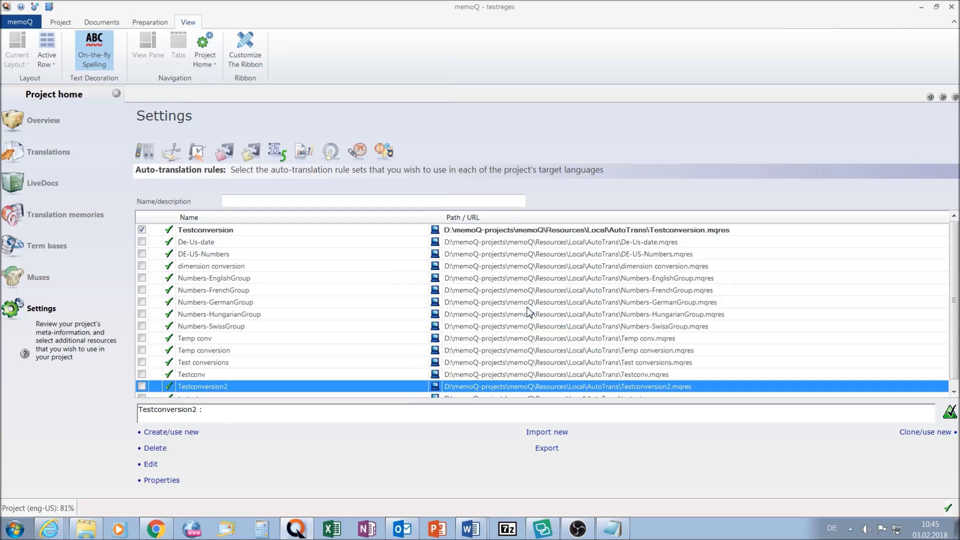
- Review the order of the conversion rules in Testconversion2 and enable it for the project in place of Testconversion
click(150, 464)
click(282, 104)
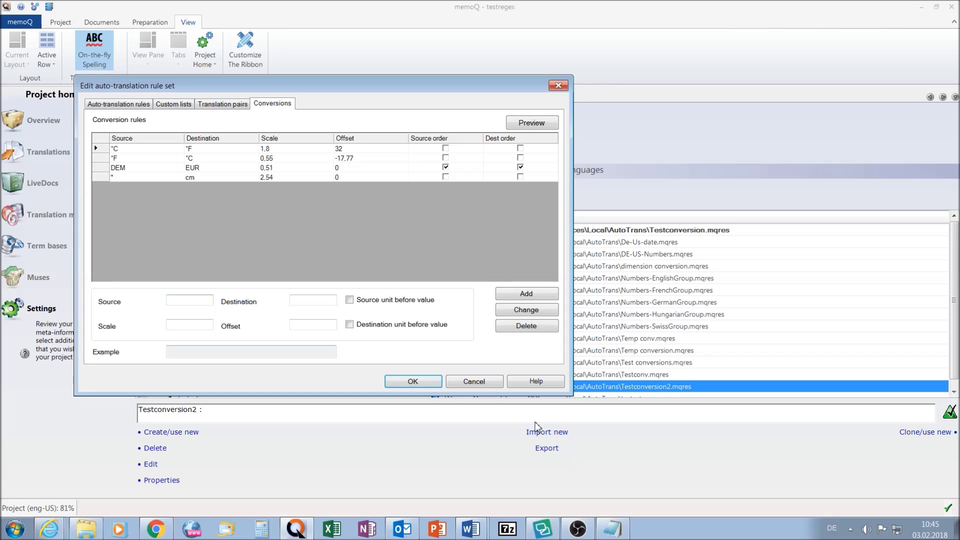
click(477, 383)
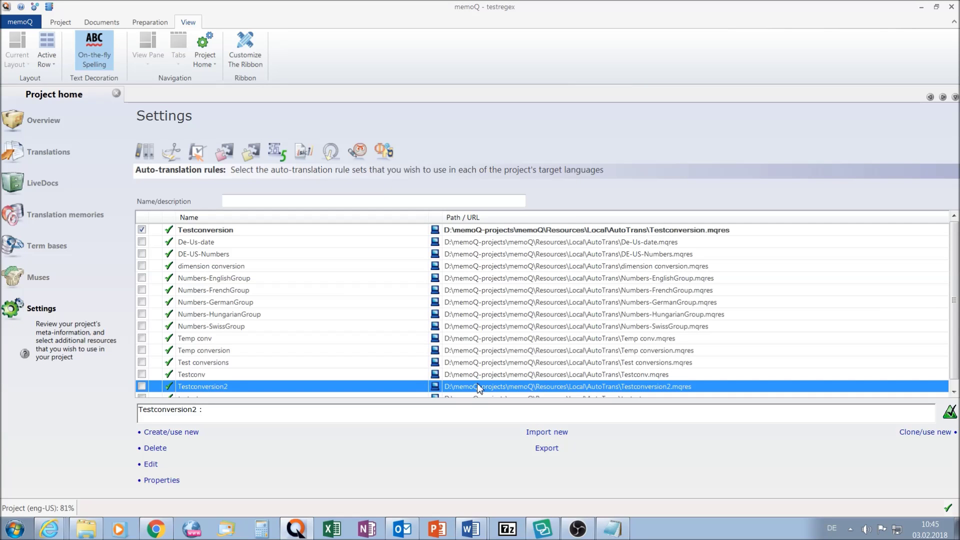
click(142, 229)
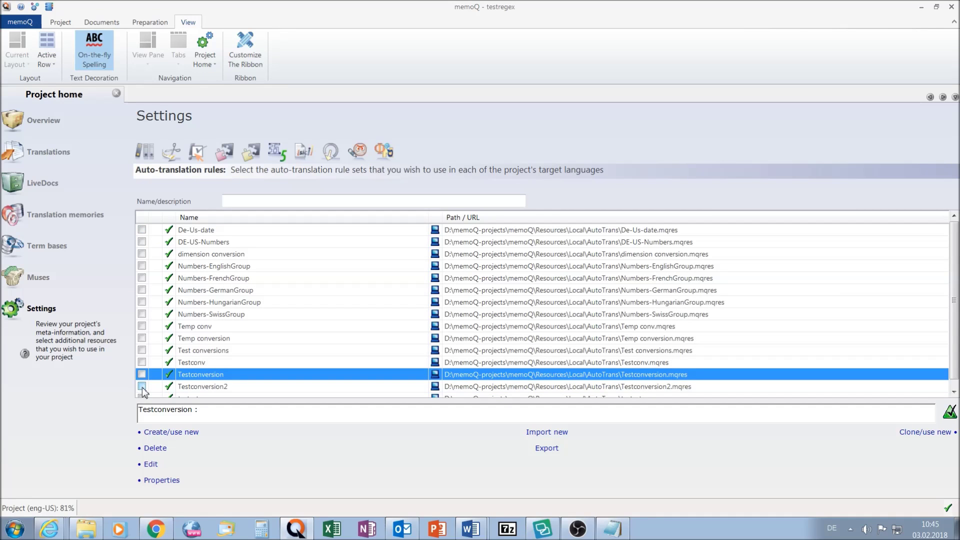
click(143, 386)
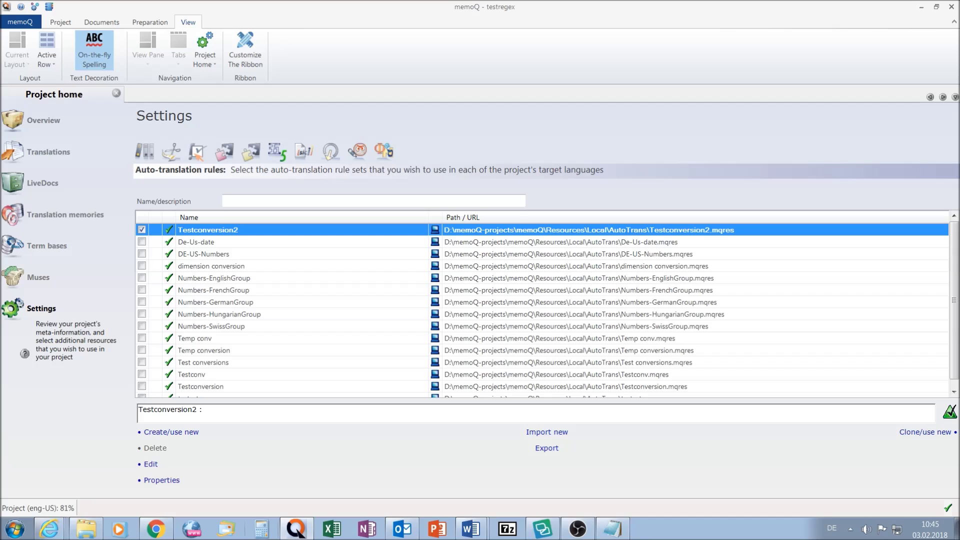
- Reimport SampleConversiosns.docx into the project with the default import options and open it for translation
click(48, 151)
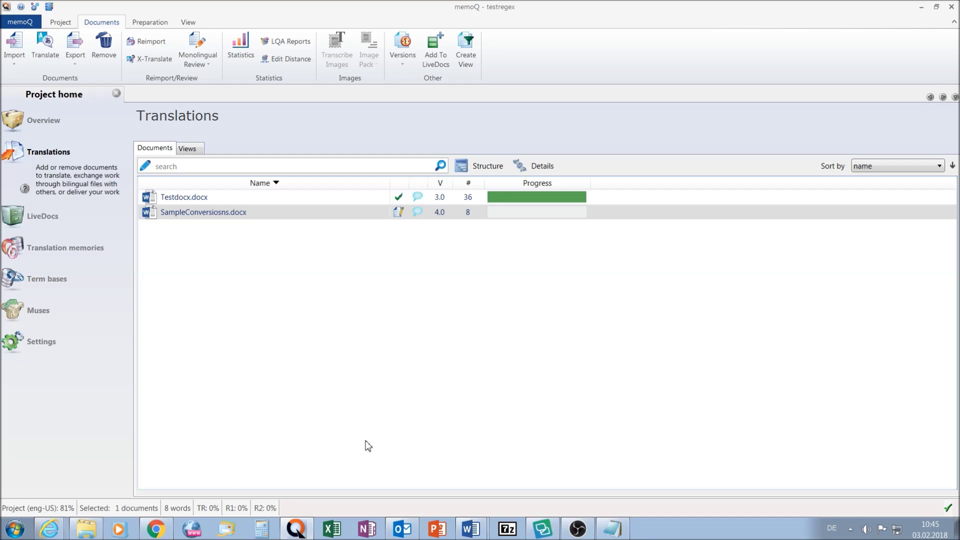
right_click(220, 212)
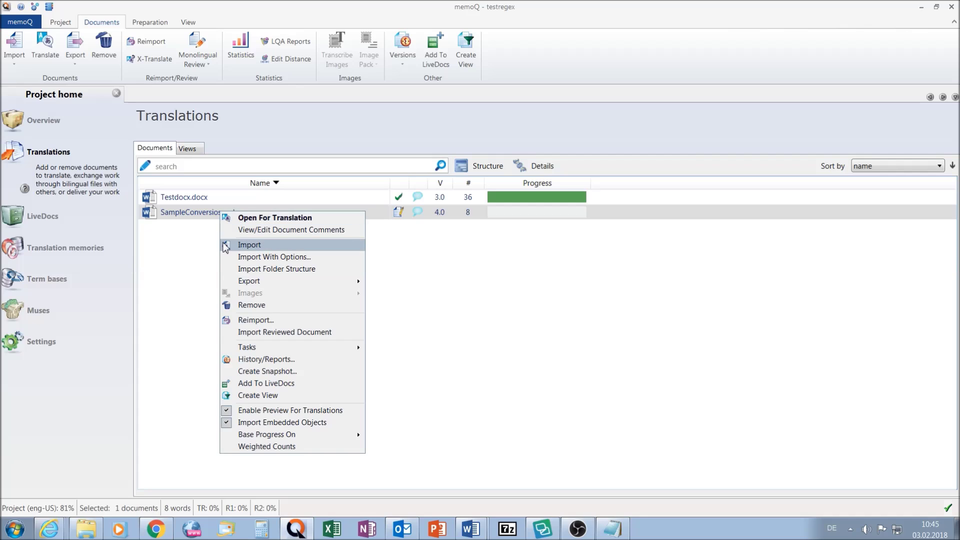
click(265, 332)
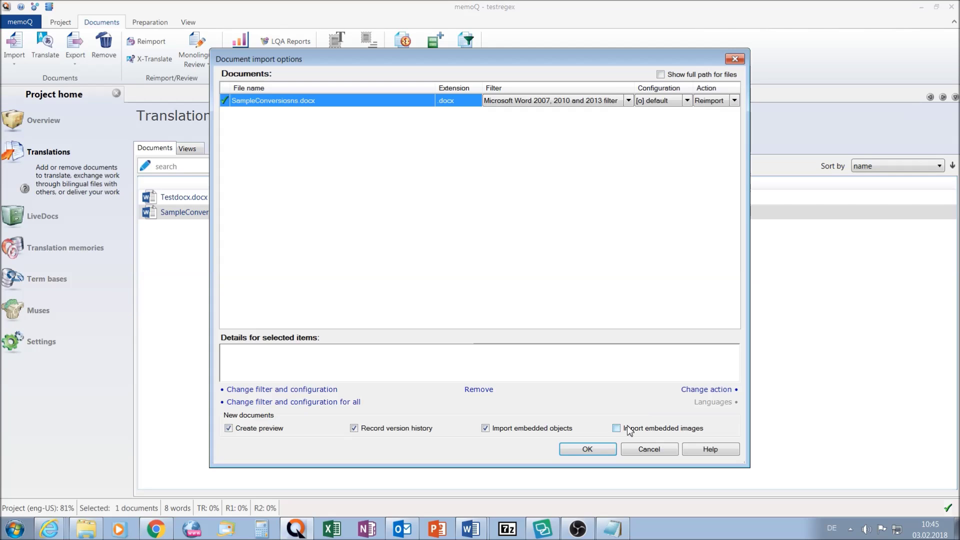
click(590, 450)
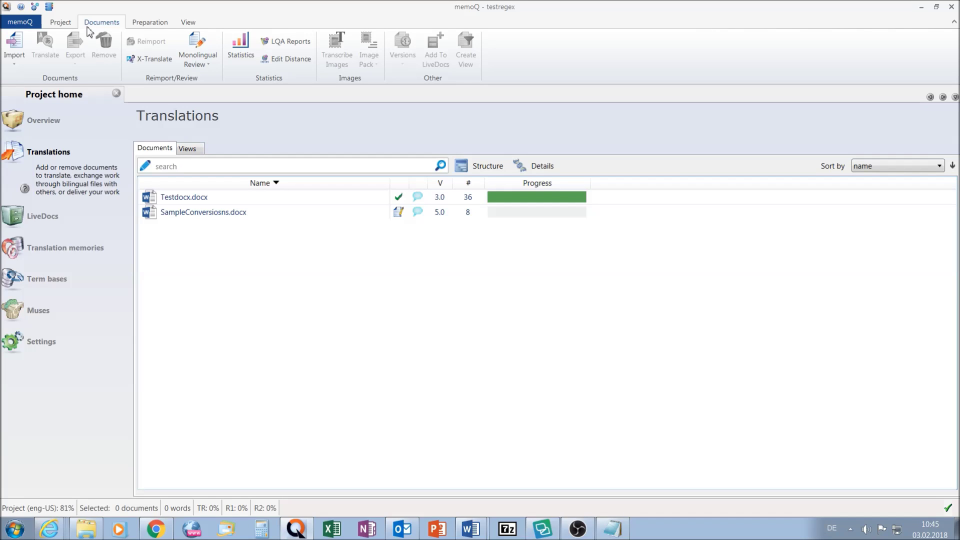
click(222, 213)
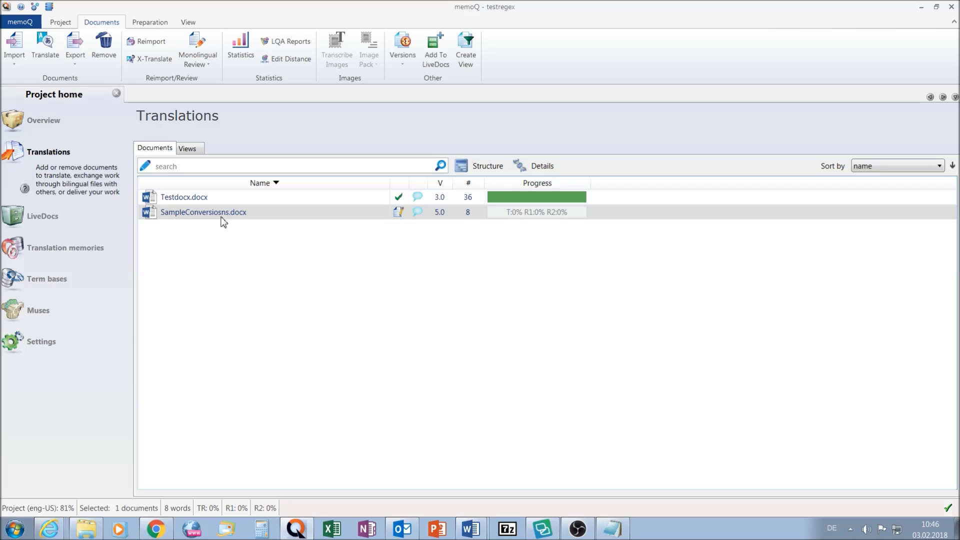
double_click(222, 220)
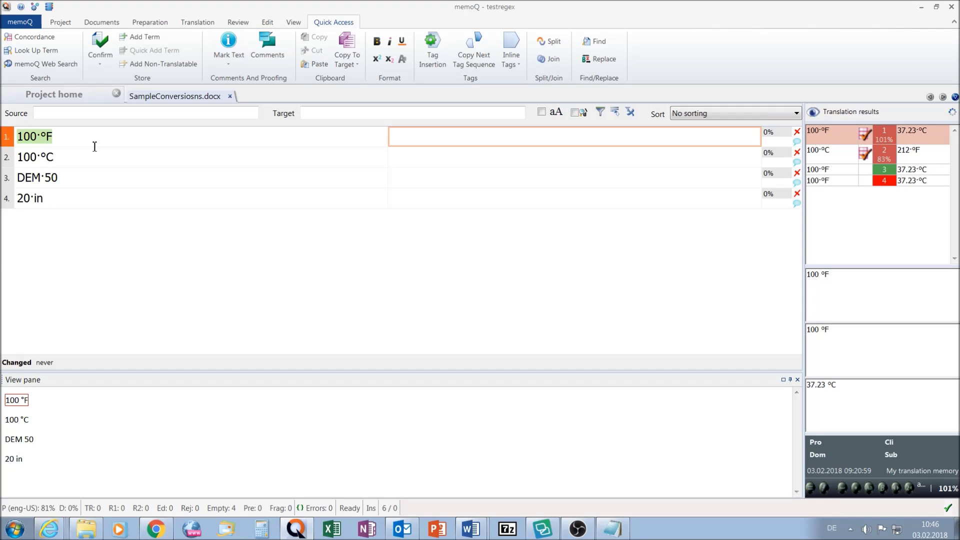
- Insert the auto-translation result 37.23 °C for the 100 °F segment and confirm the 100 °F, 100 °C and DEM 50 segments
double_click(886, 172)
key(ctrl+Return)
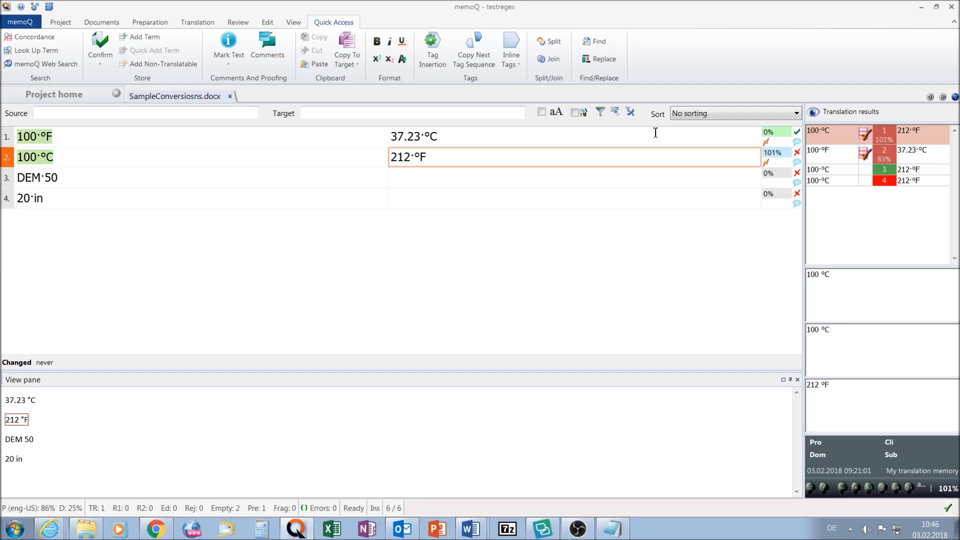
key(ctrl+Return)
key(ctrl+Return)
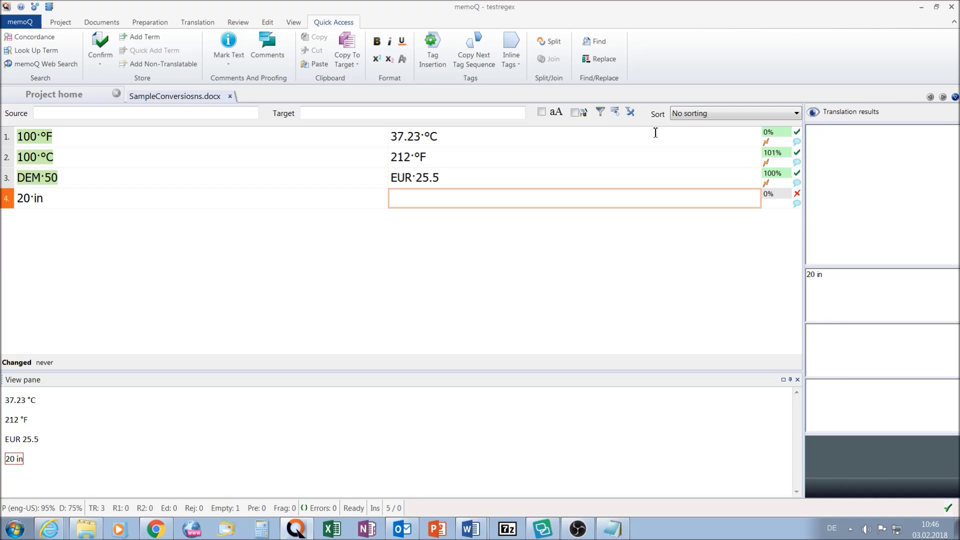